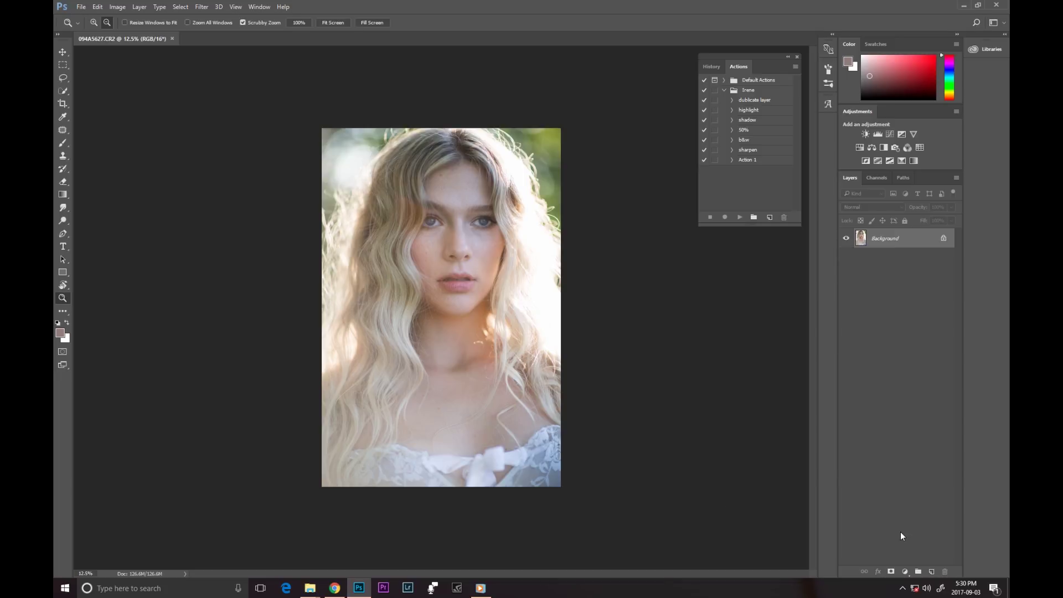
Add a Gradient Map 1 adjustment layer over the portrait and bring up its Gradient Editor
click(905, 570)
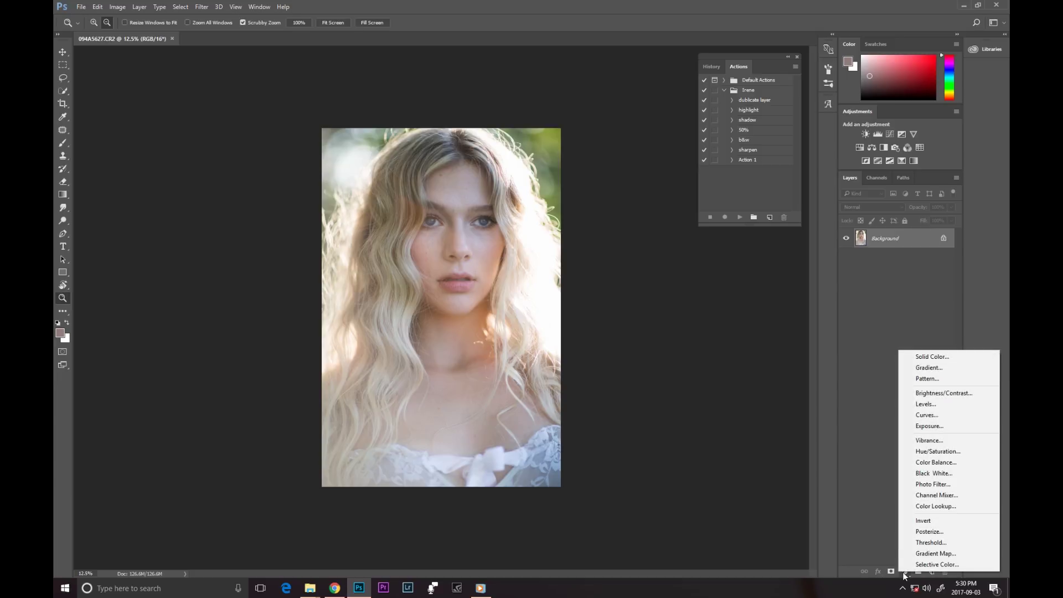
click(934, 554)
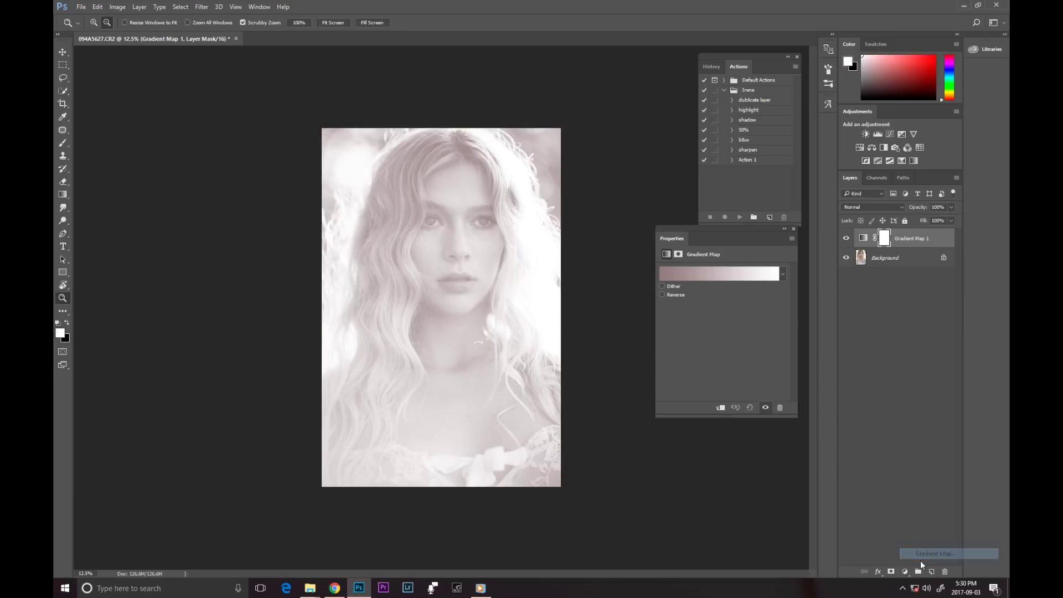
drag(709, 234, 684, 226)
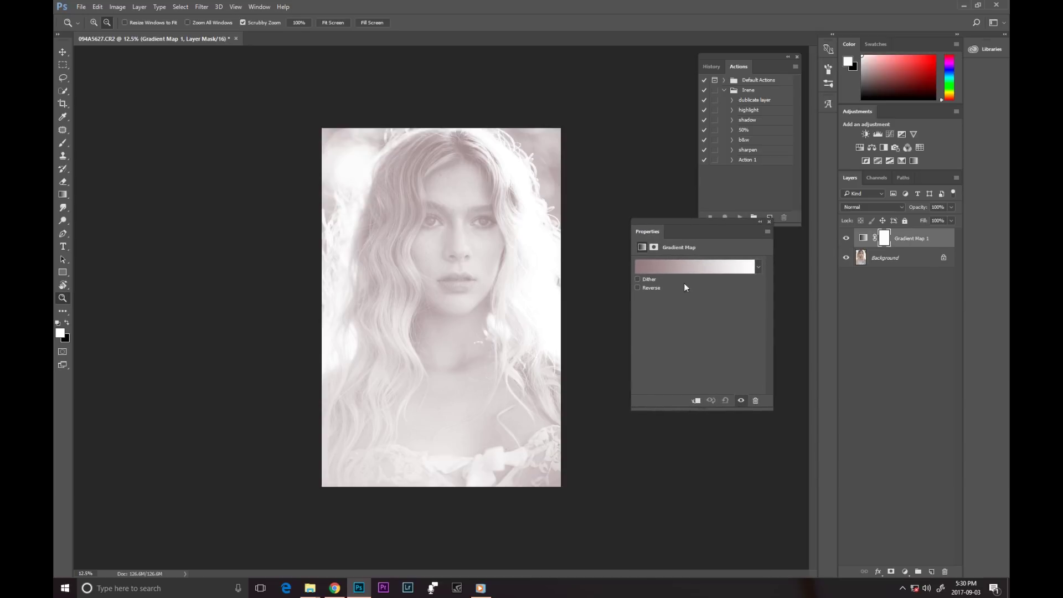
click(675, 265)
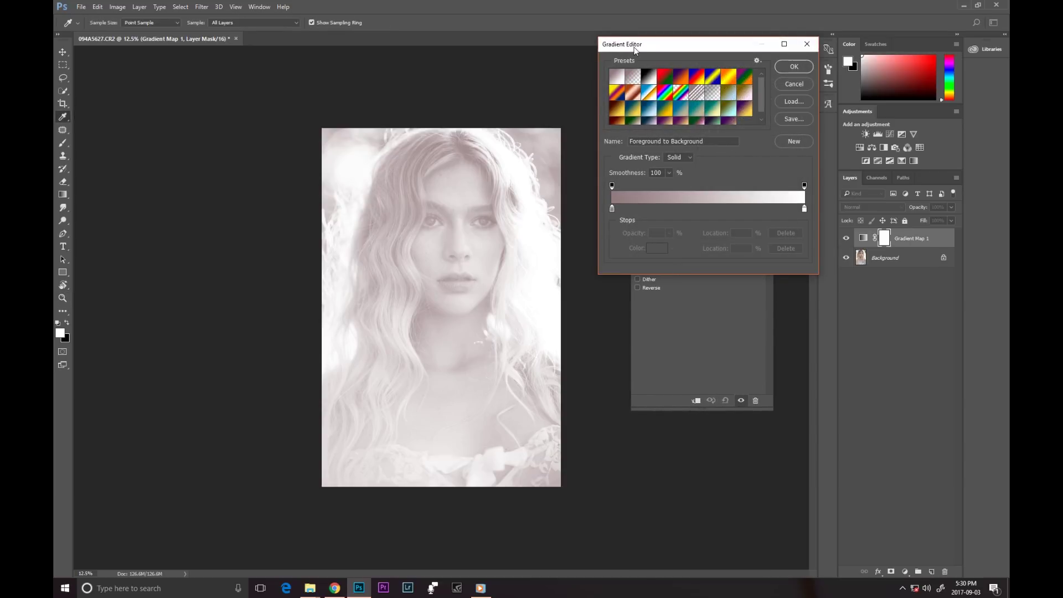
drag(655, 50, 657, 80)
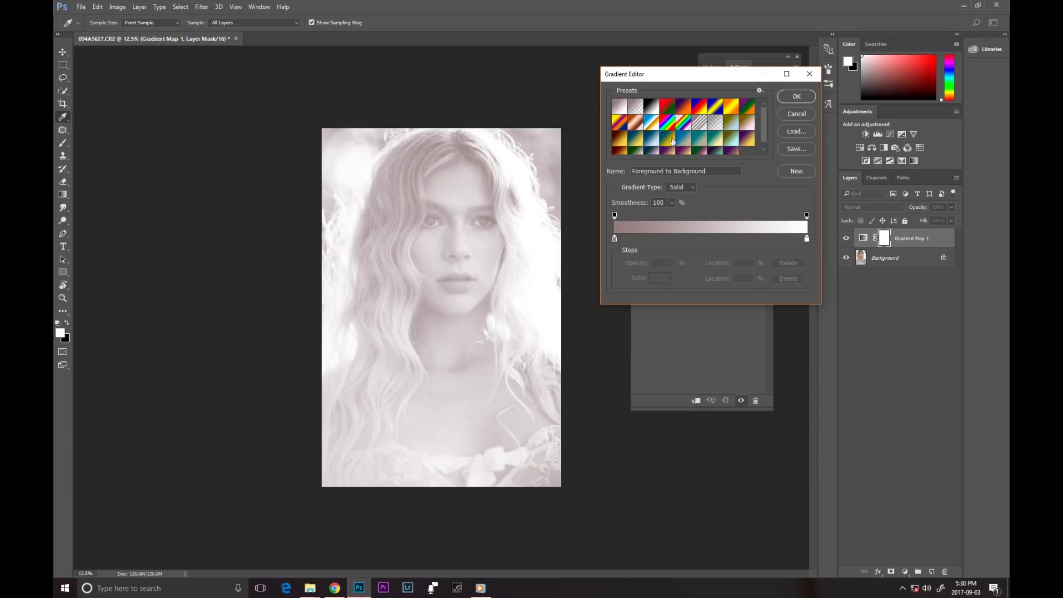
Preview the Red, Green and Blue, Red, Yellow presets, then apply the Black, White preset
scroll(765, 118, down, 1)
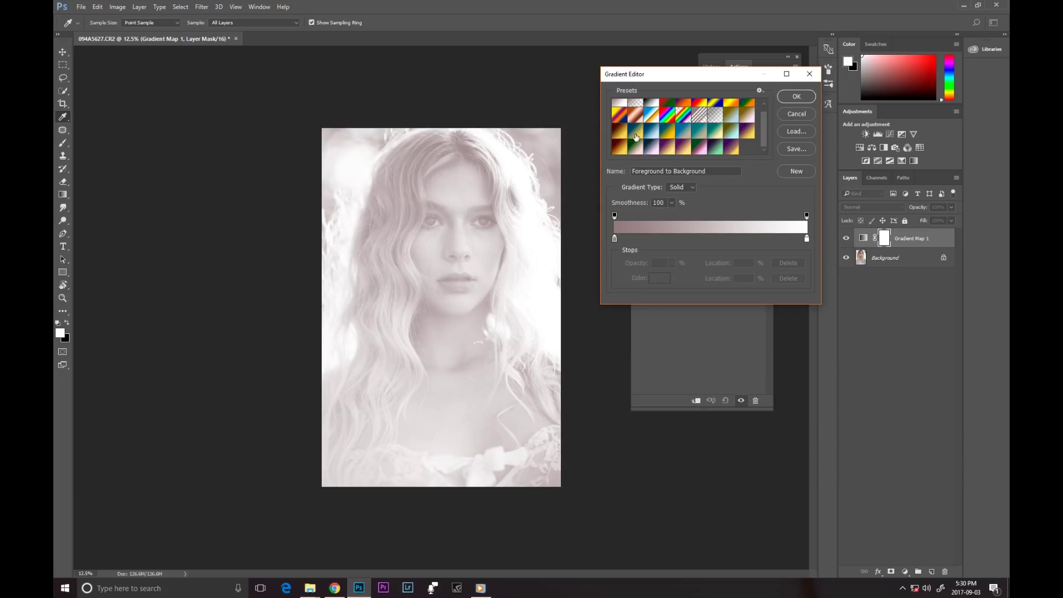
scroll(764, 134, up, 1)
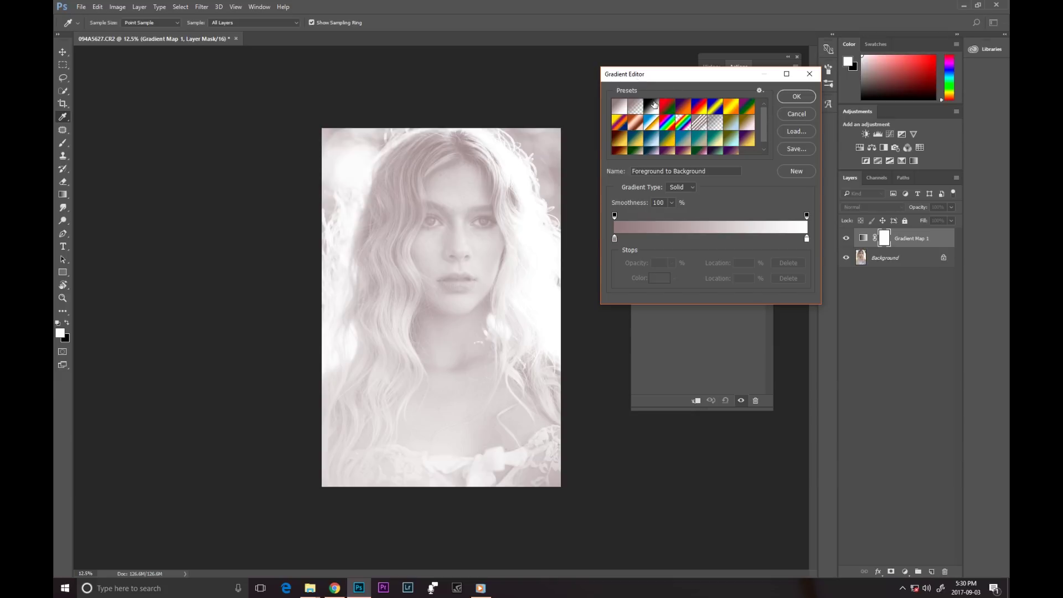
click(649, 111)
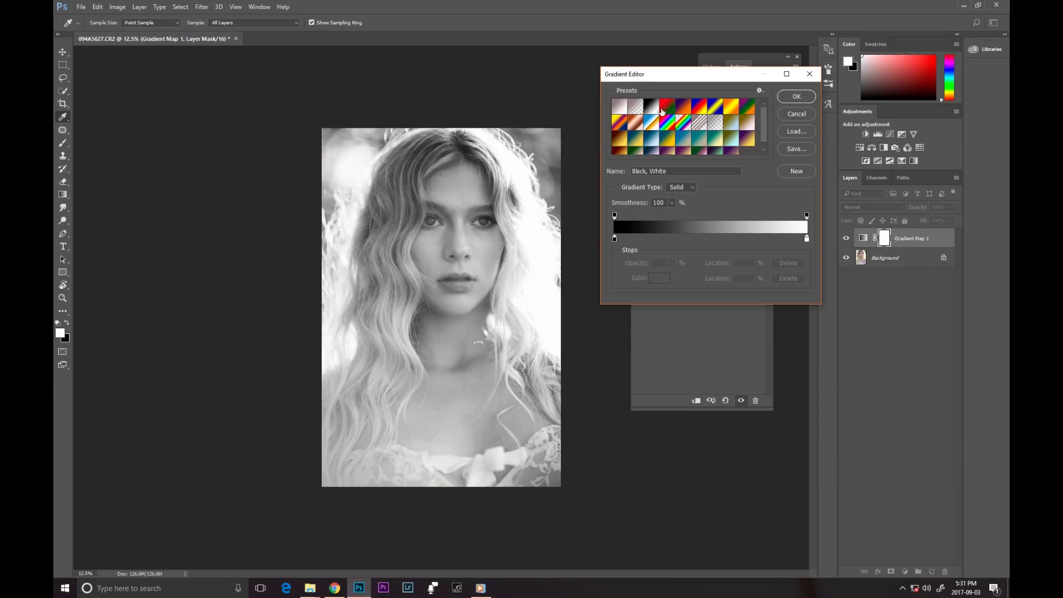
click(666, 110)
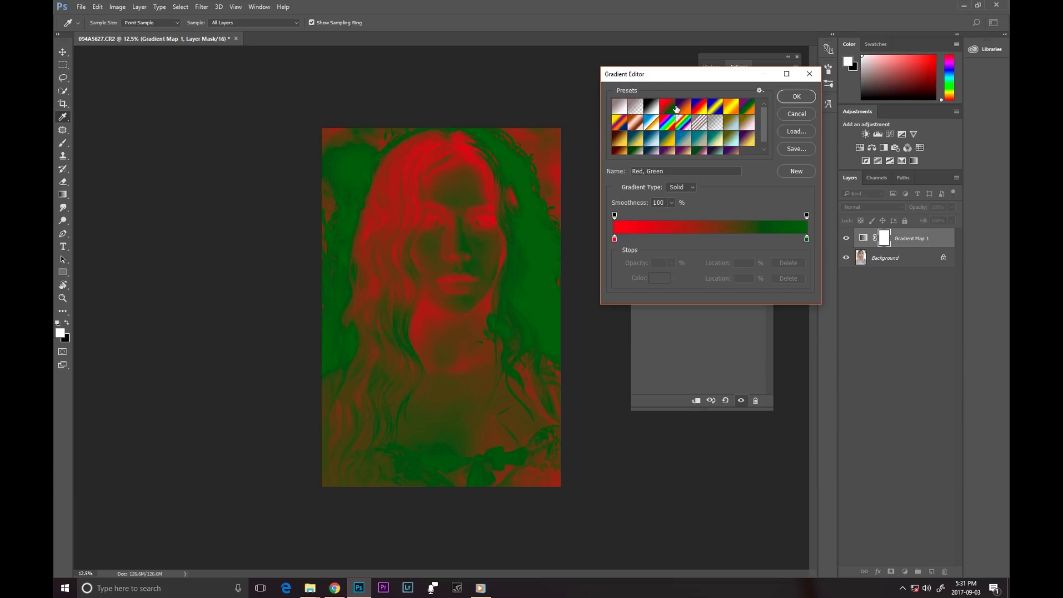
click(698, 108)
click(661, 109)
click(651, 110)
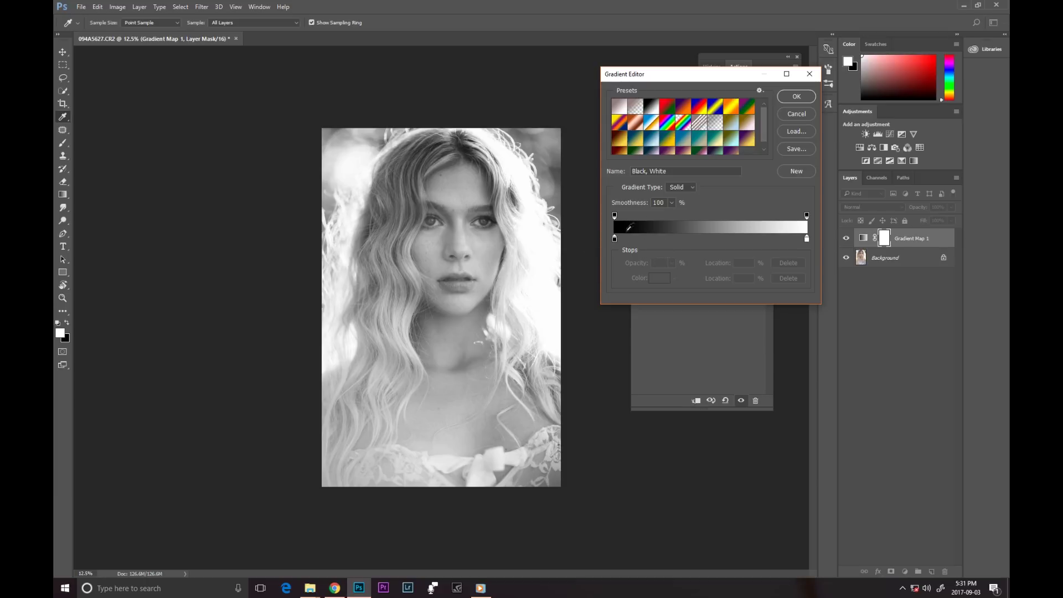
Set the gradient's left colour stop to deep green #033713 in the Color Picker
double_click(615, 238)
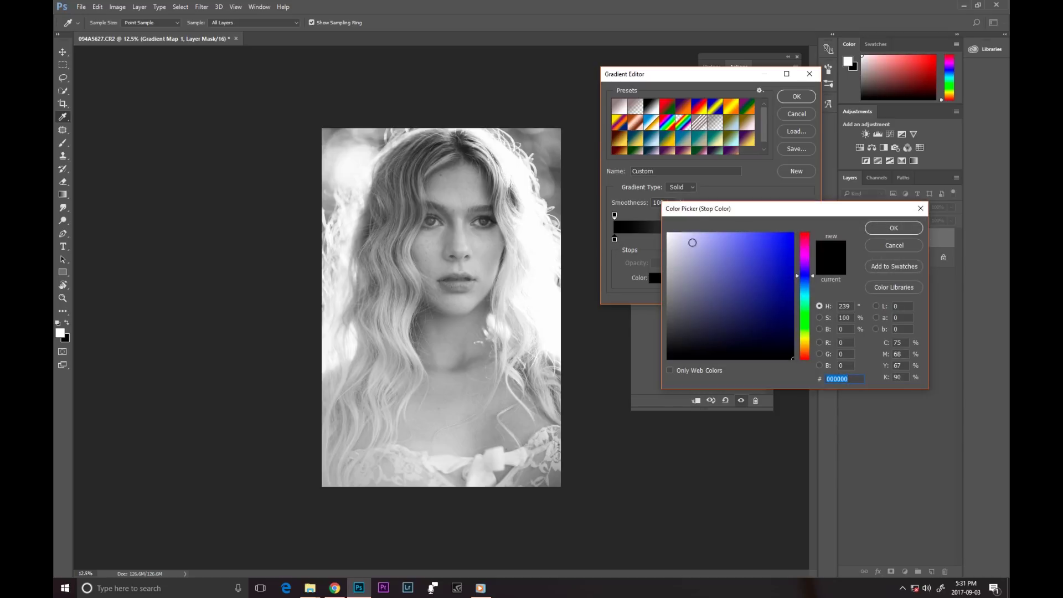
drag(718, 219, 716, 203)
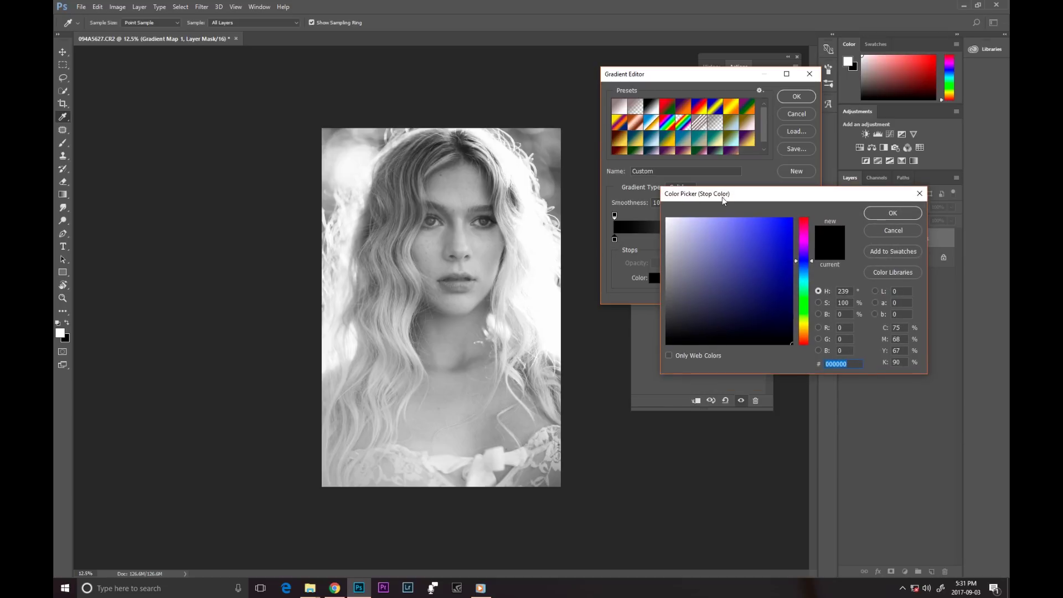
click(729, 260)
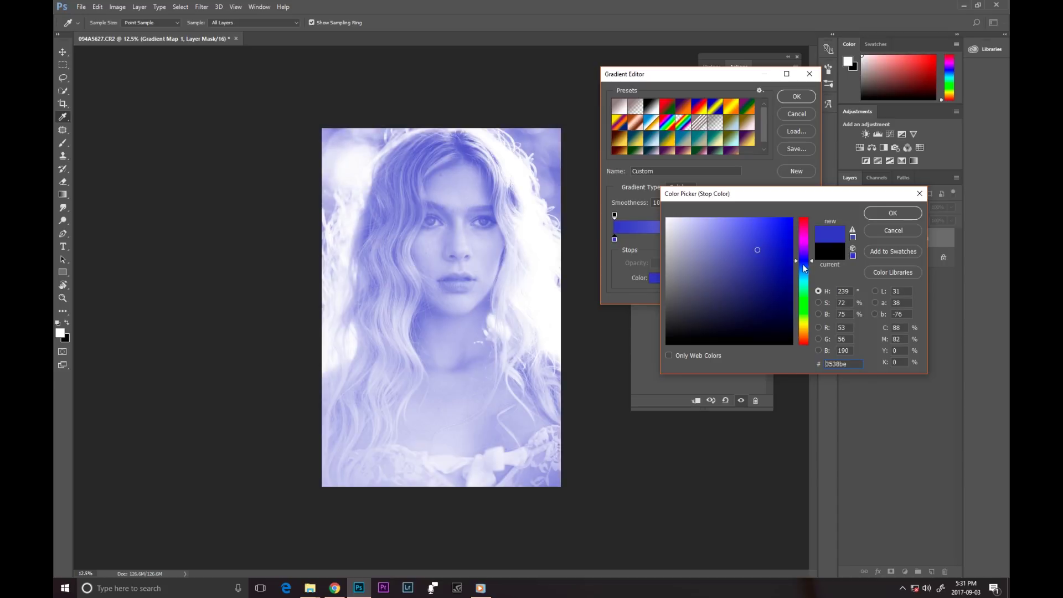
drag(803, 260, 803, 312)
click(755, 281)
click(765, 306)
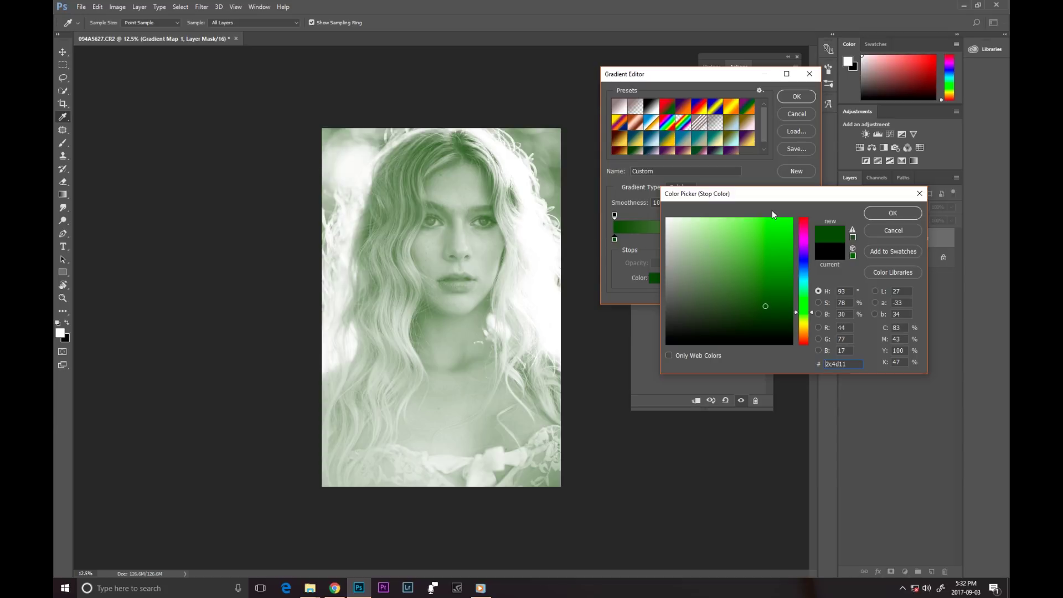
click(766, 318)
click(767, 310)
click(767, 300)
drag(801, 311, 800, 293)
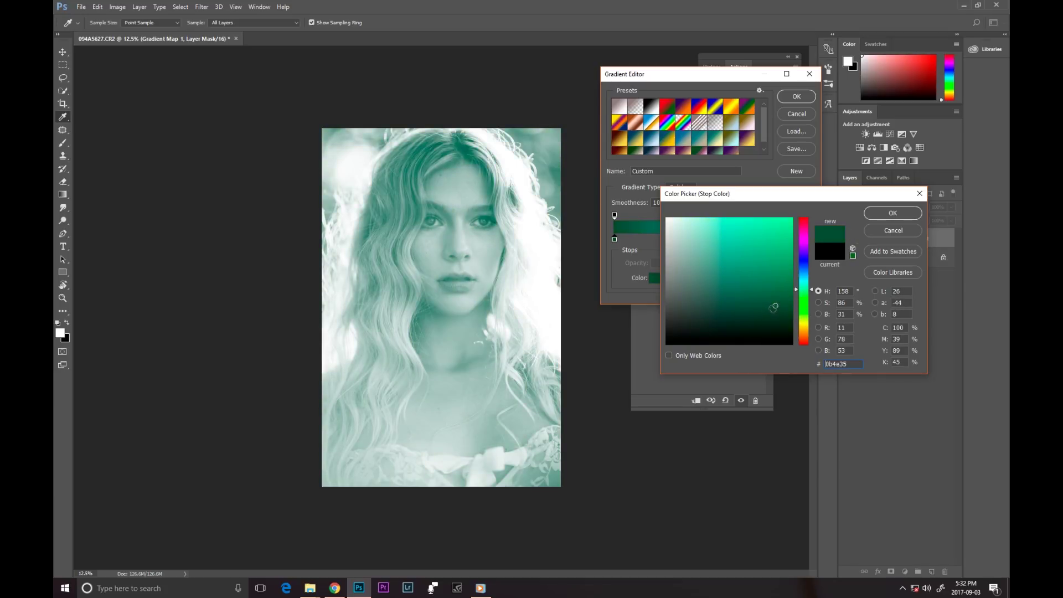
click(800, 297)
click(786, 317)
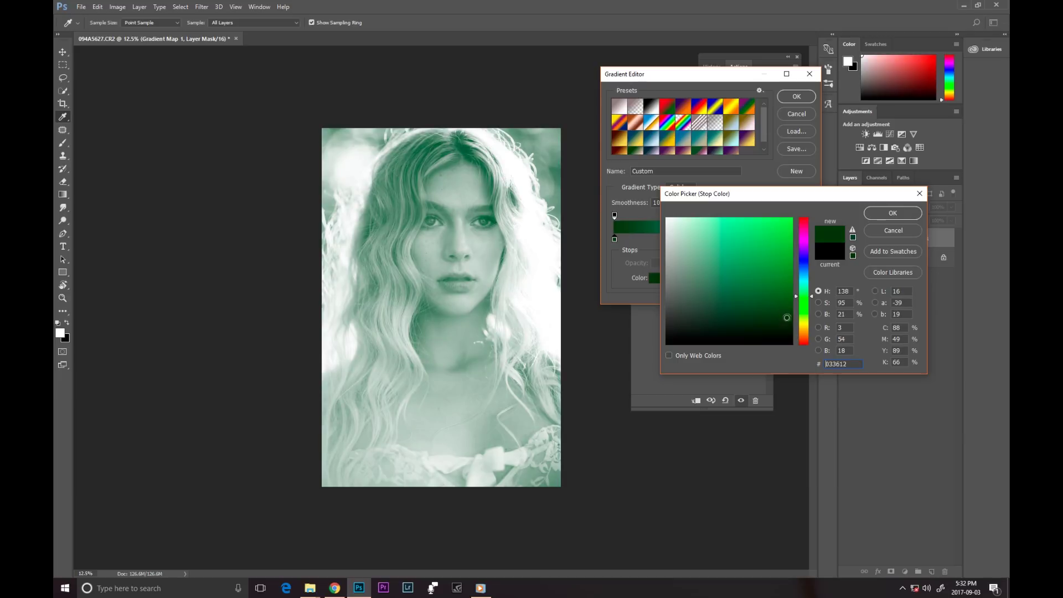
click(892, 213)
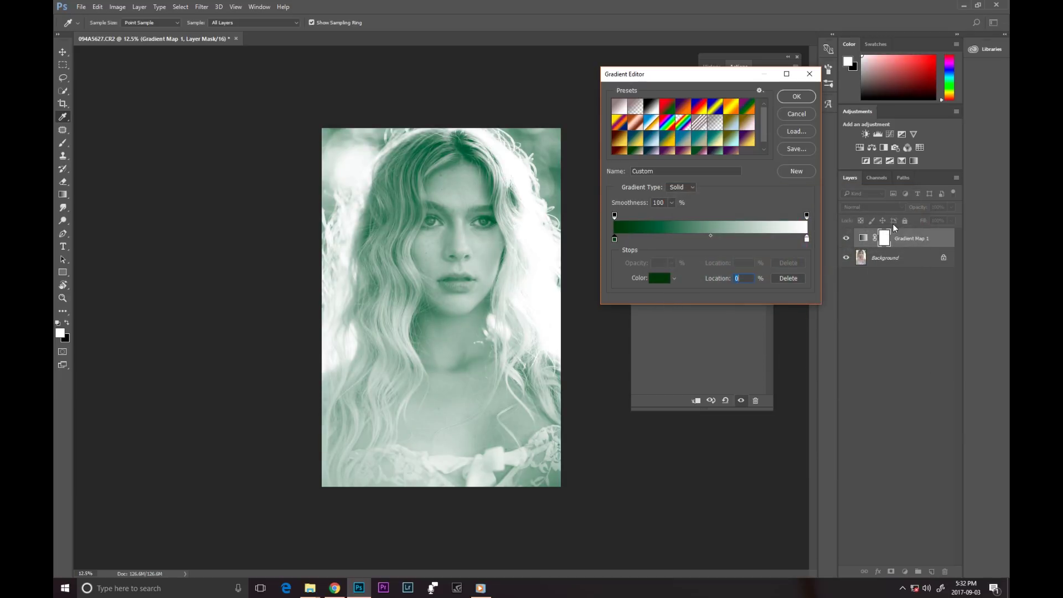
Set the gradient's right colour stop to warm golden yellow #ebcb68 in the Color Picker
double_click(806, 240)
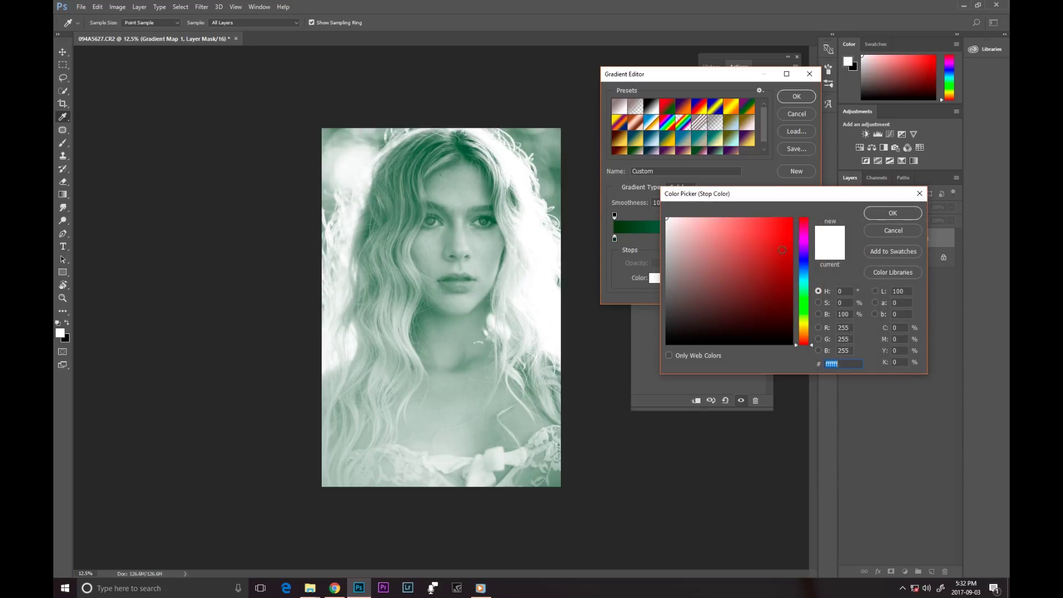
click(804, 234)
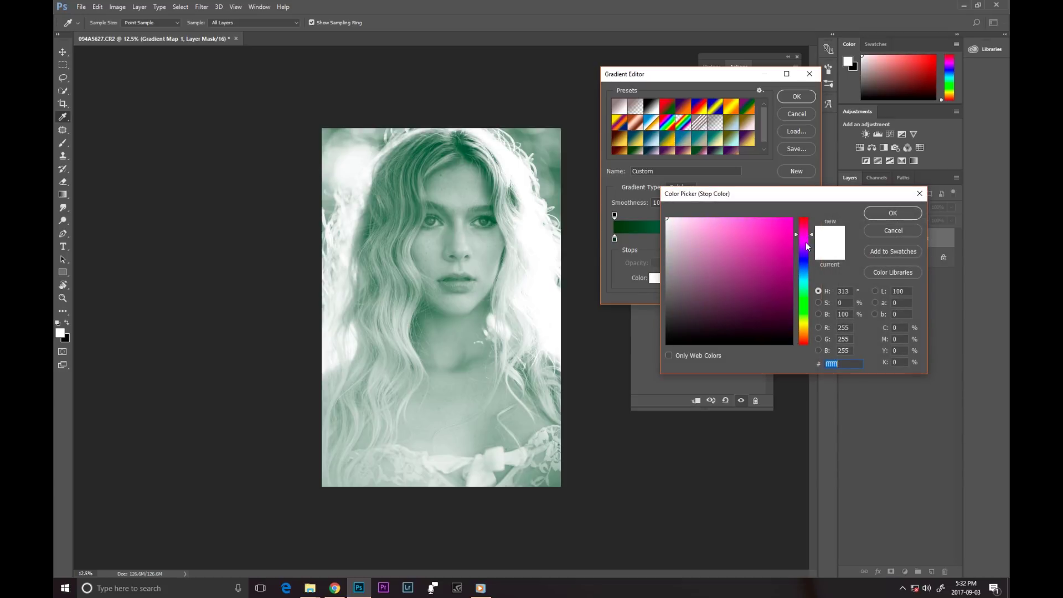
mouse_move(699, 244)
mouse_down()
mouse_move(671, 235)
mouse_move(694, 250)
mouse_move(691, 218)
mouse_up()
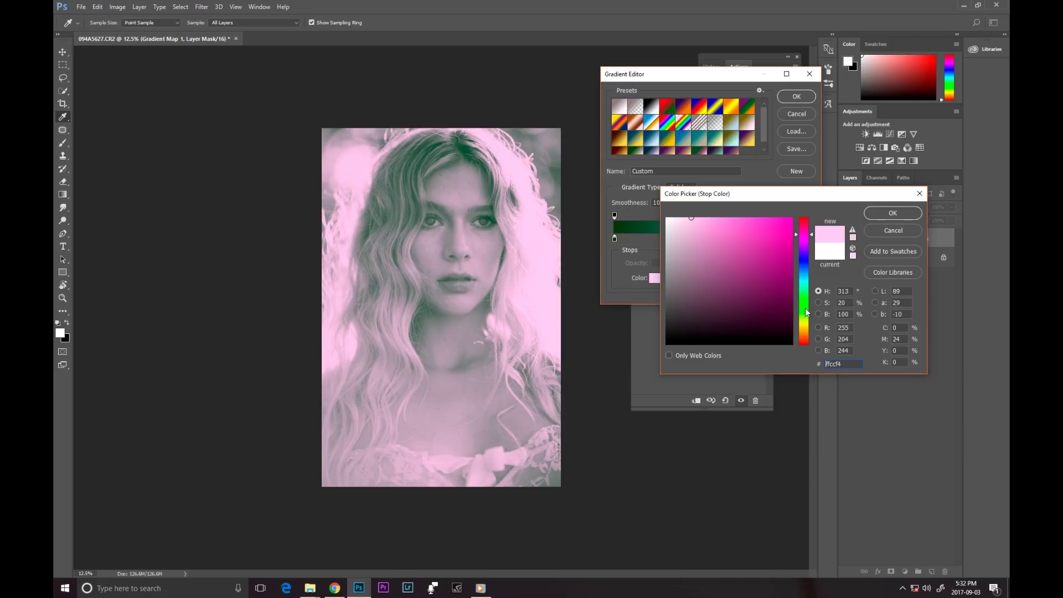
click(777, 283)
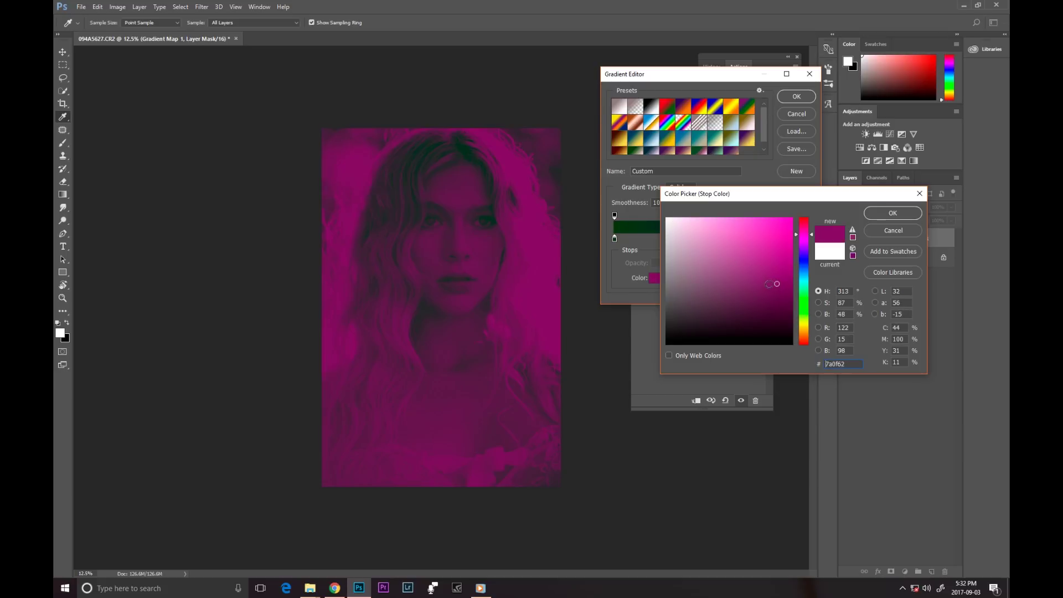
mouse_move(776, 283)
mouse_down()
mouse_move(755, 302)
mouse_move(713, 244)
mouse_up()
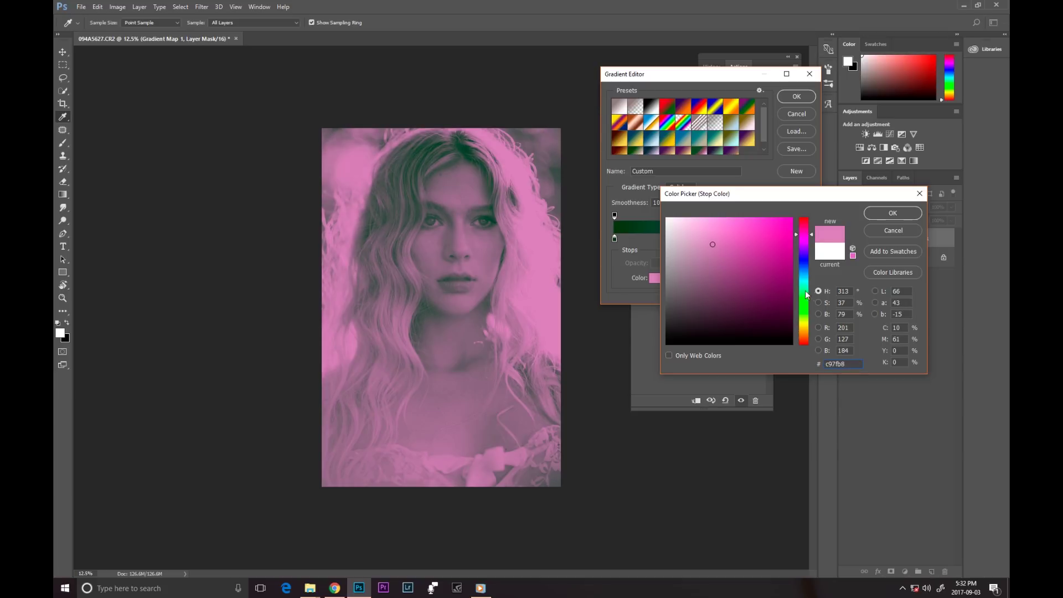
drag(806, 295, 797, 322)
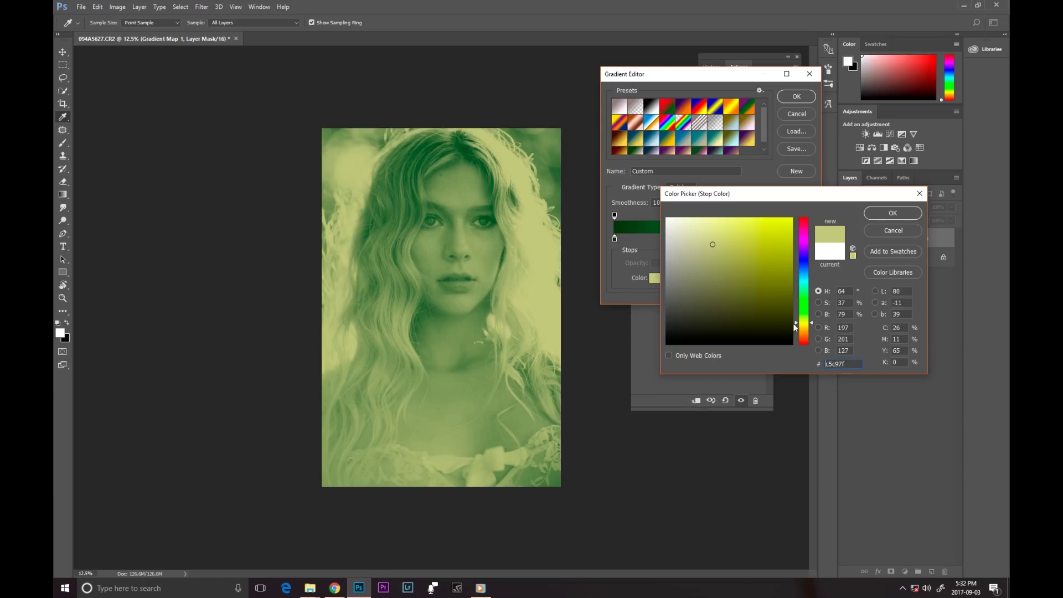
click(797, 325)
click(739, 236)
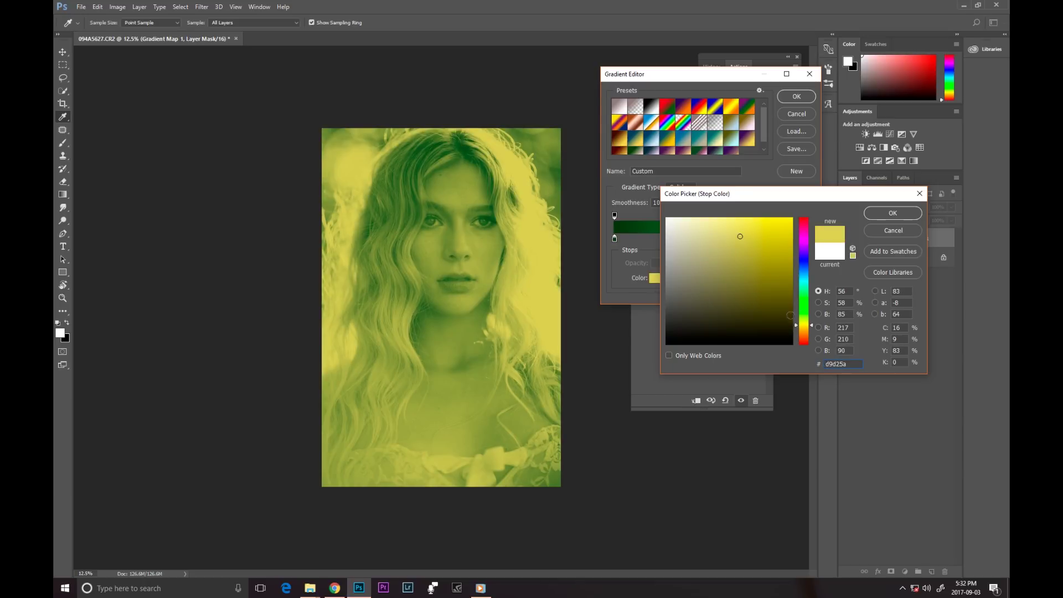
click(797, 328)
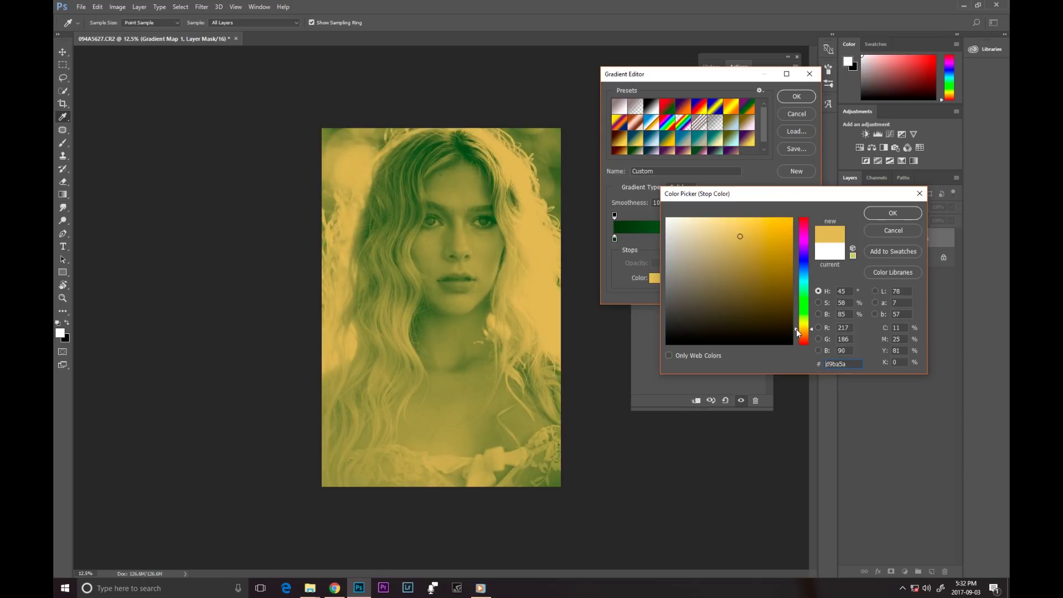
click(736, 228)
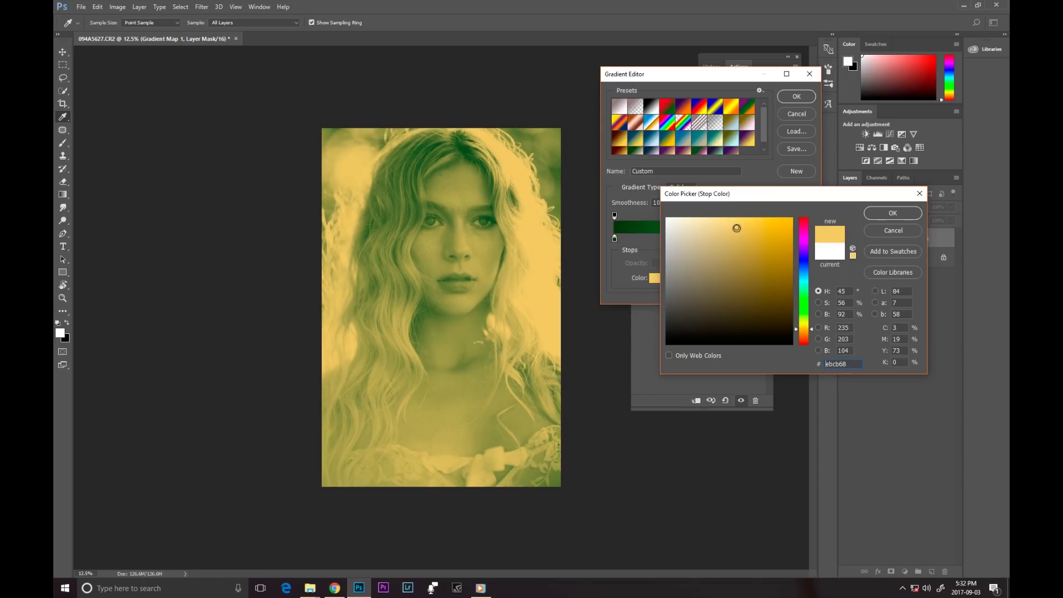
click(883, 213)
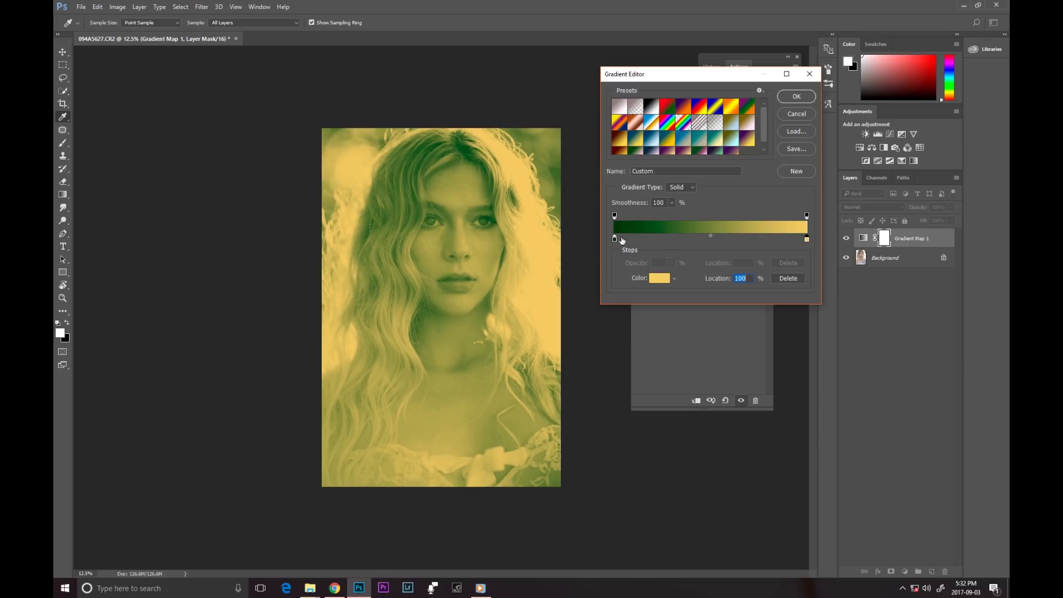
Add a colour stop at 57% and delete the extra stops near 53%, 70% and 94%
click(676, 239)
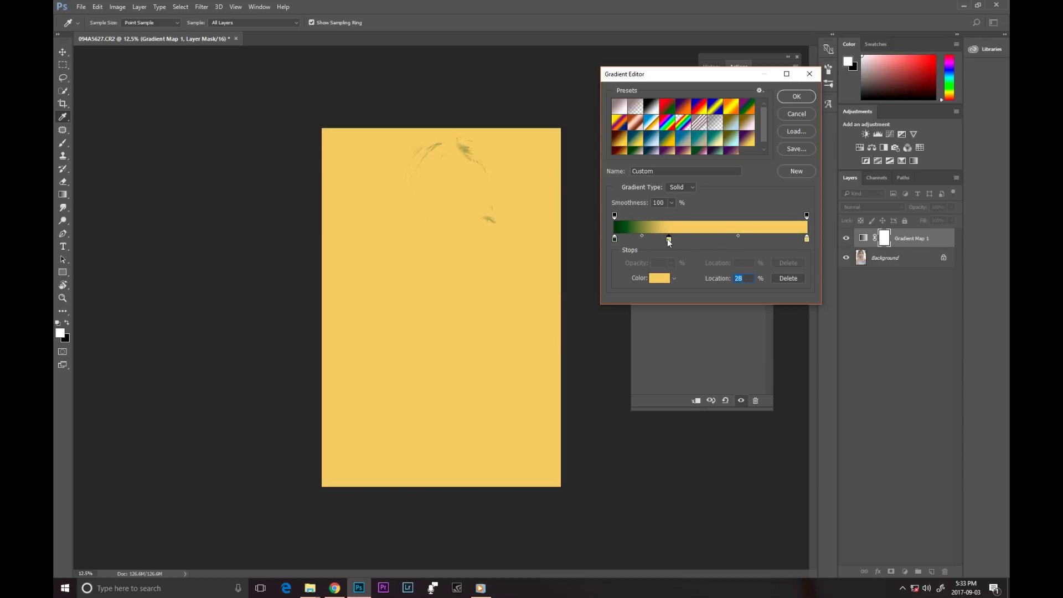
drag(676, 240, 796, 243)
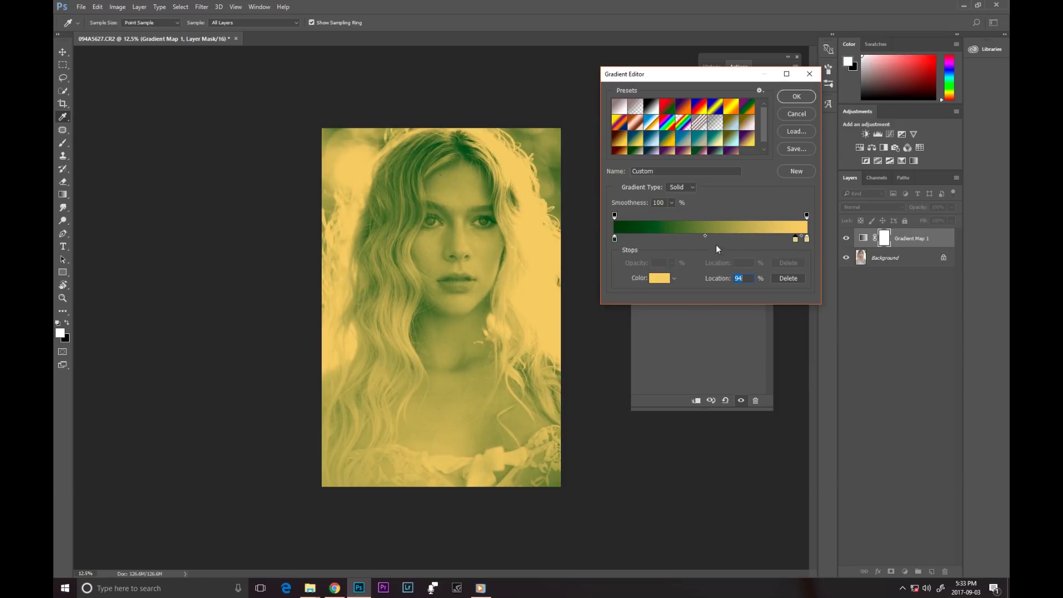
mouse_move(704, 239)
mouse_down()
mouse_move(789, 245)
mouse_move(704, 246)
mouse_move(718, 246)
mouse_up()
click(750, 244)
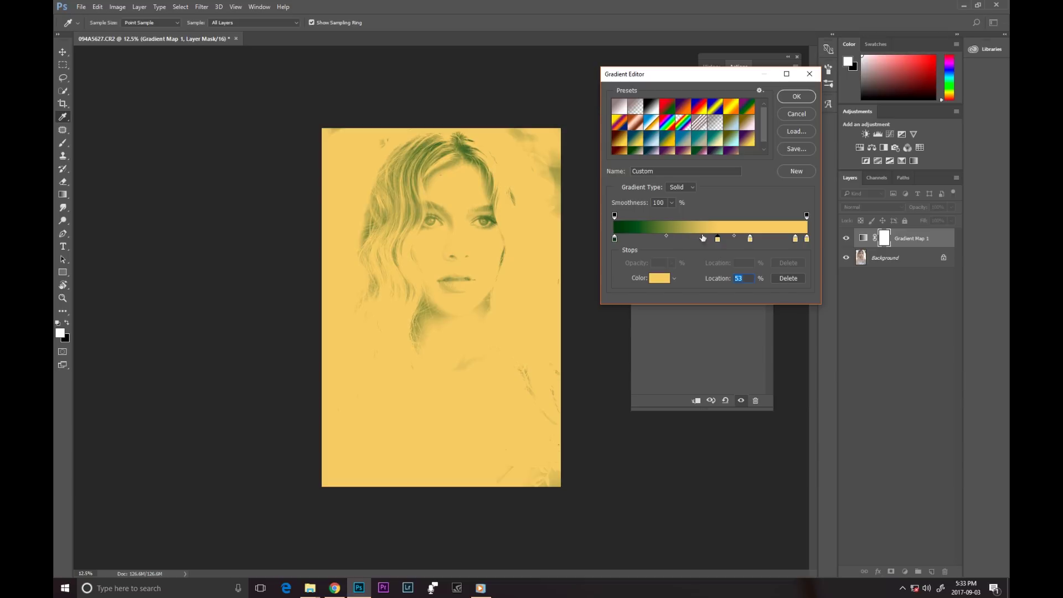
click(790, 278)
click(750, 240)
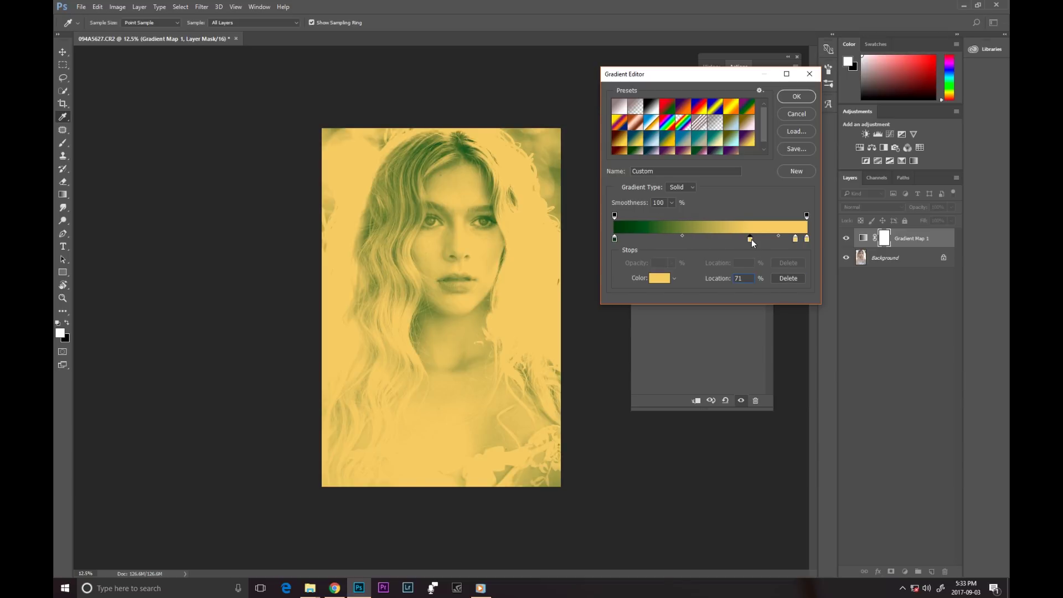
click(786, 278)
click(796, 239)
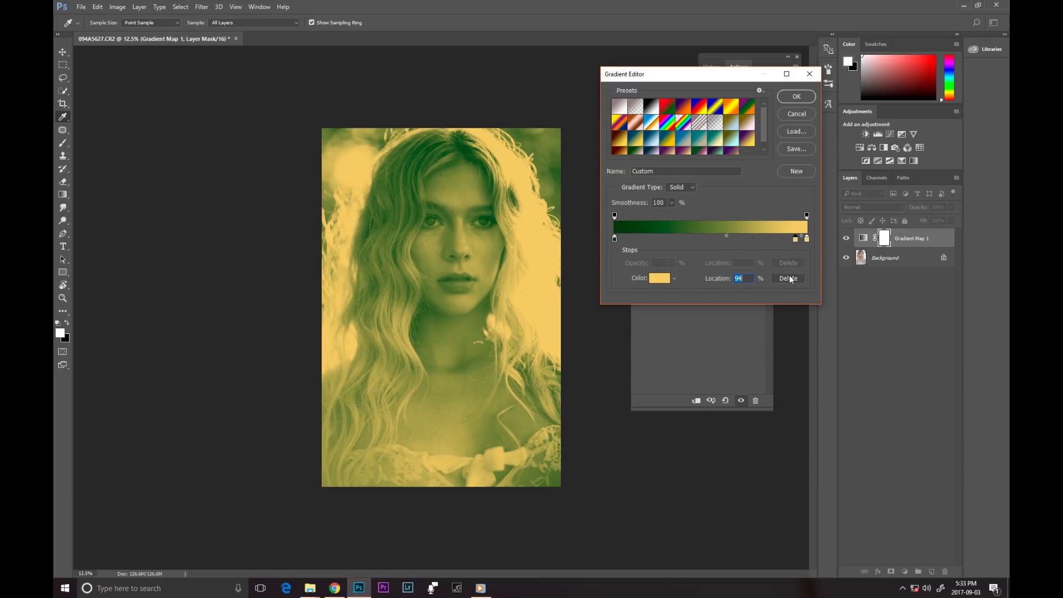
click(792, 278)
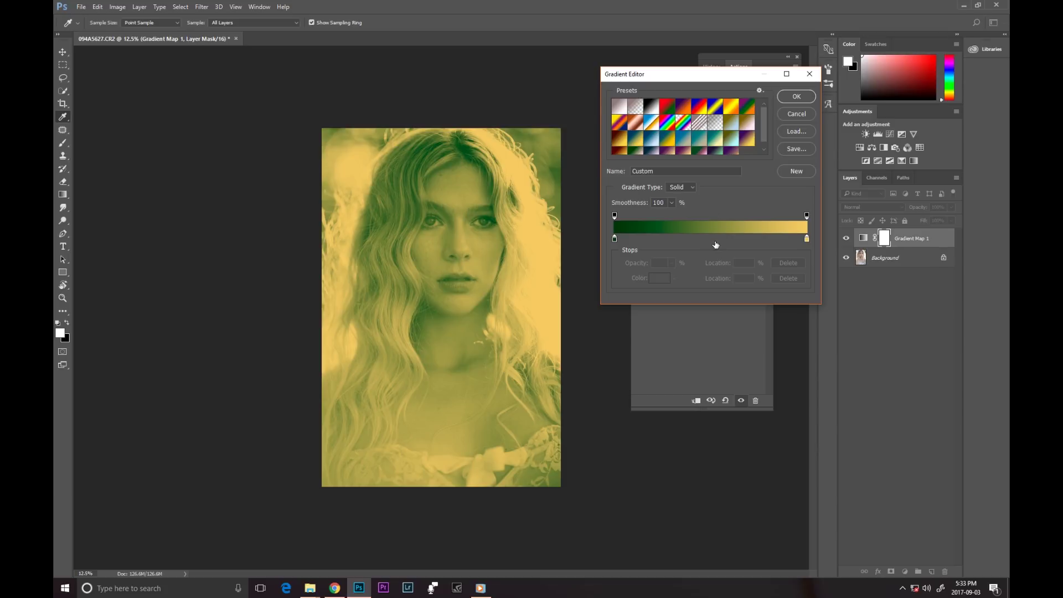
Add a stop near 85%, set the midpoint to about 75%, save as new preset and apply
click(710, 241)
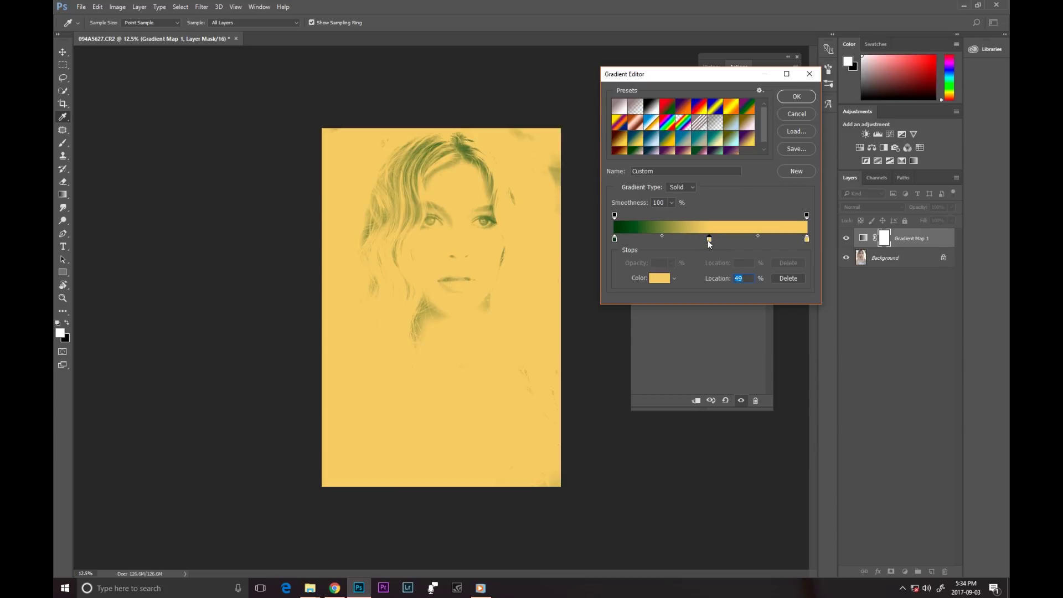
drag(709, 241, 779, 241)
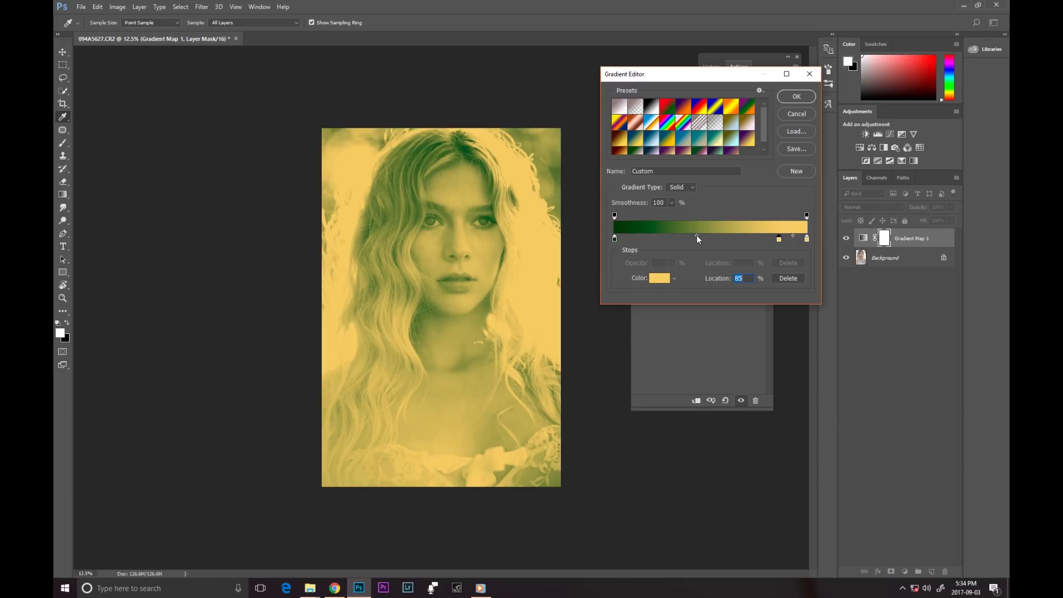
drag(696, 234, 756, 242)
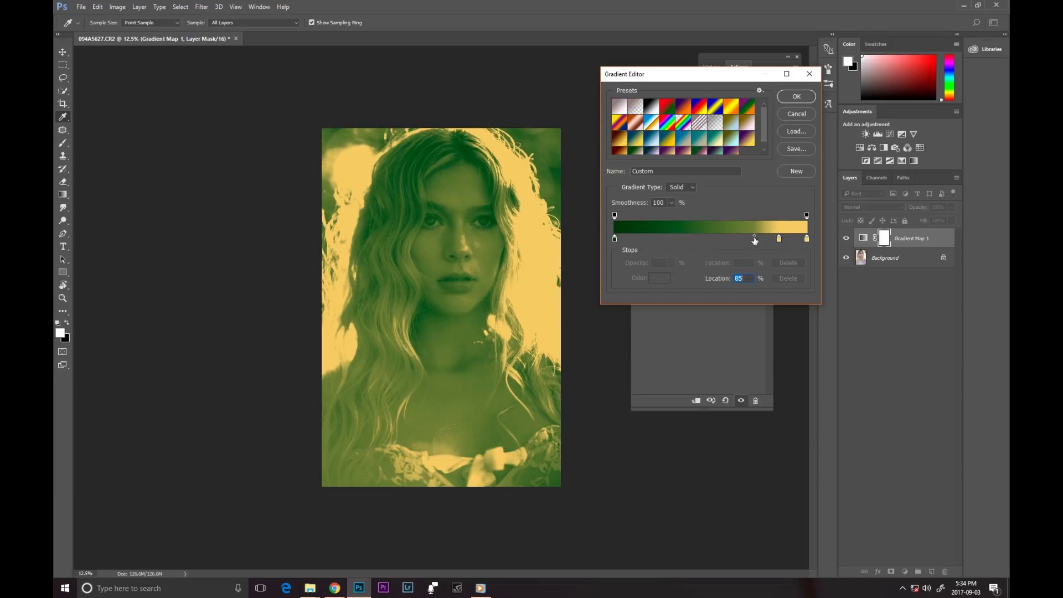
drag(753, 235, 737, 236)
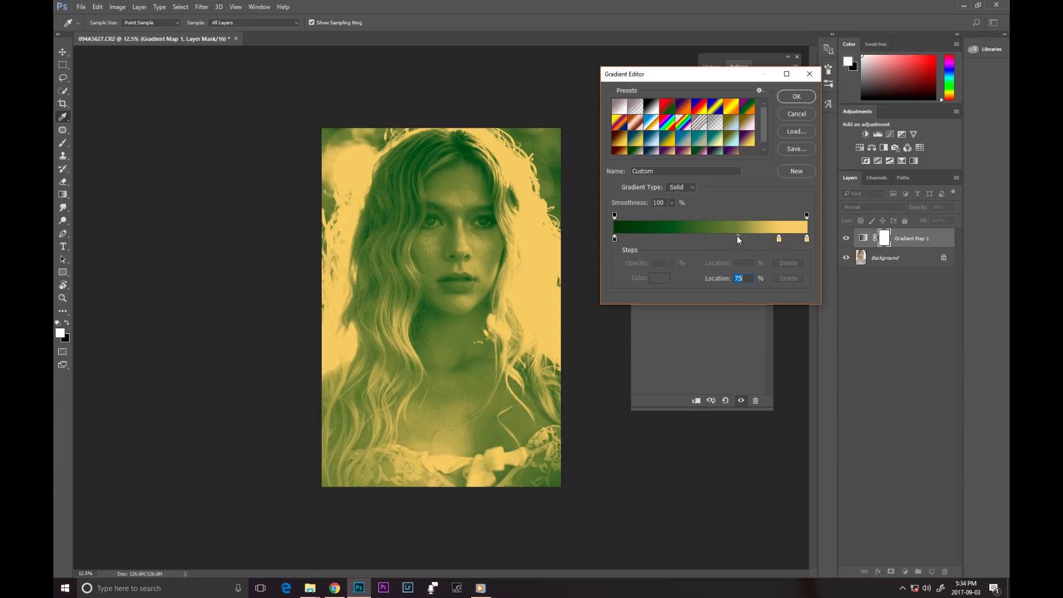
drag(738, 234, 775, 241)
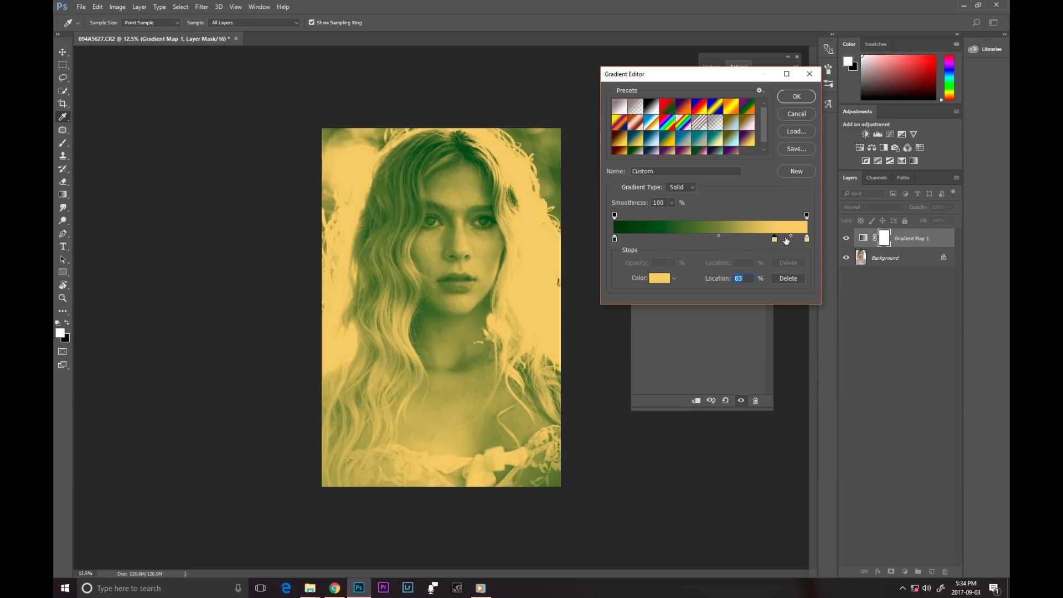
click(724, 241)
drag(724, 240, 754, 261)
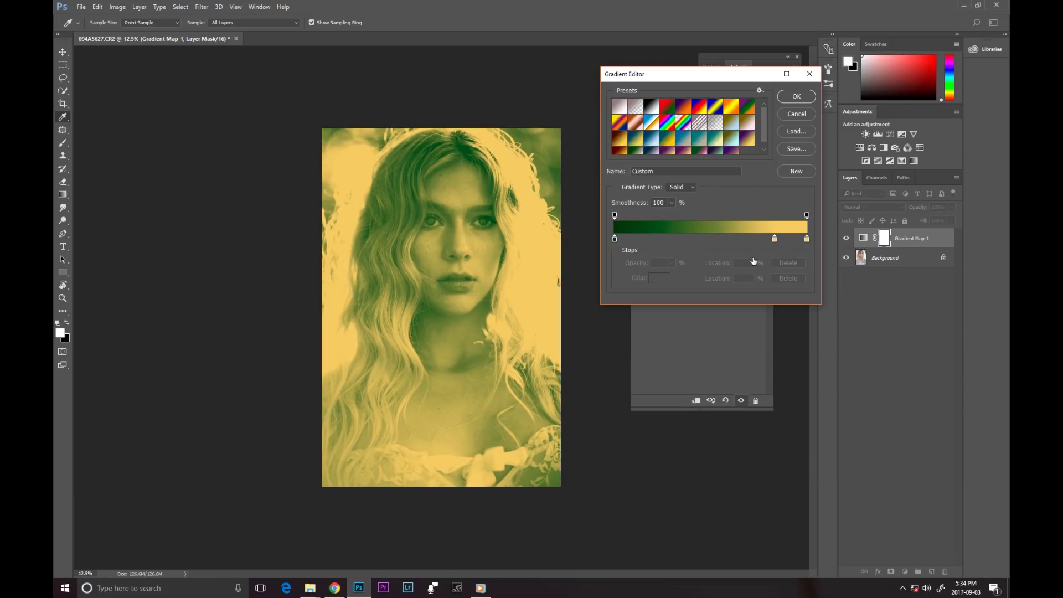
click(774, 239)
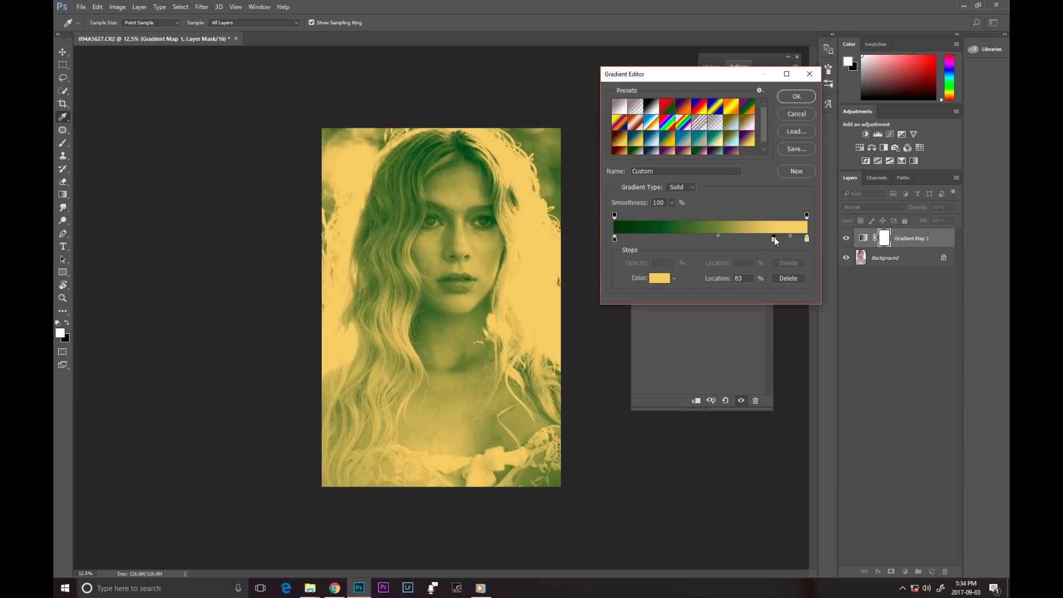
click(719, 236)
drag(729, 238, 730, 238)
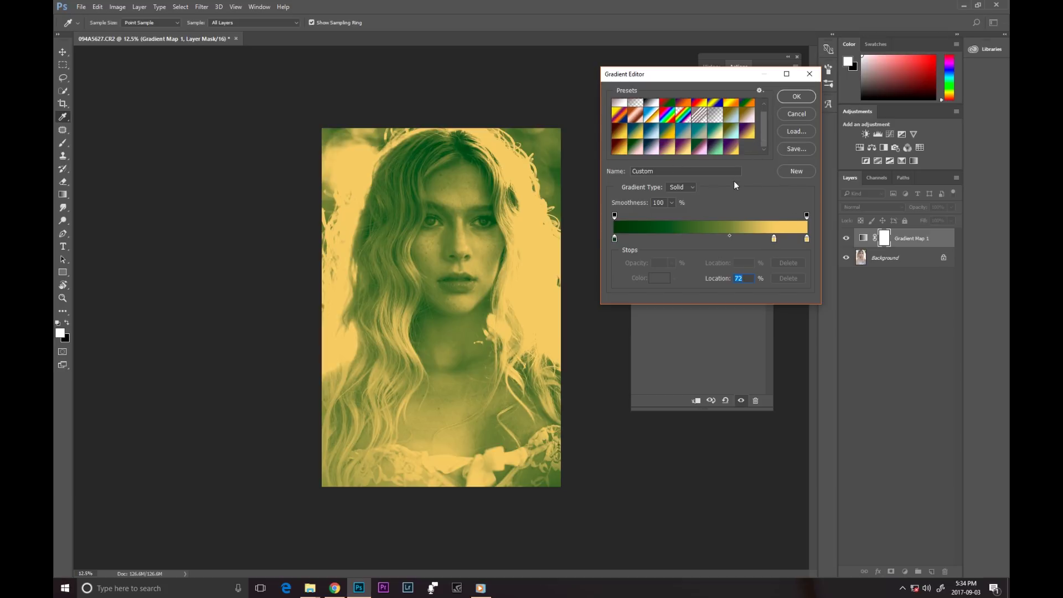
click(796, 171)
click(796, 98)
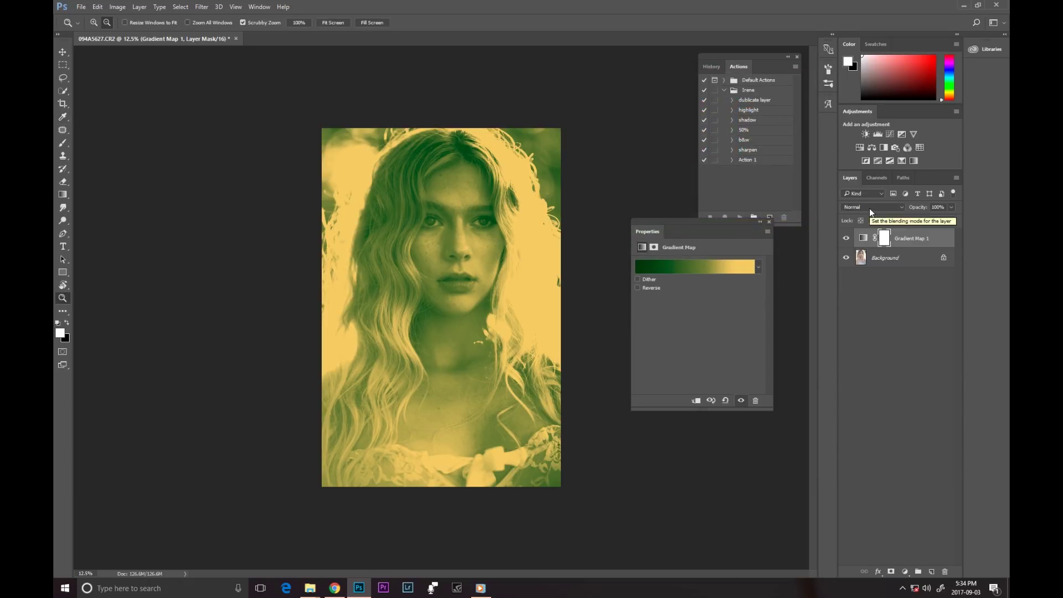
Compare Multiply, Overlay and Soft Light on the Gradient Map layer, settling on Multiply
click(869, 208)
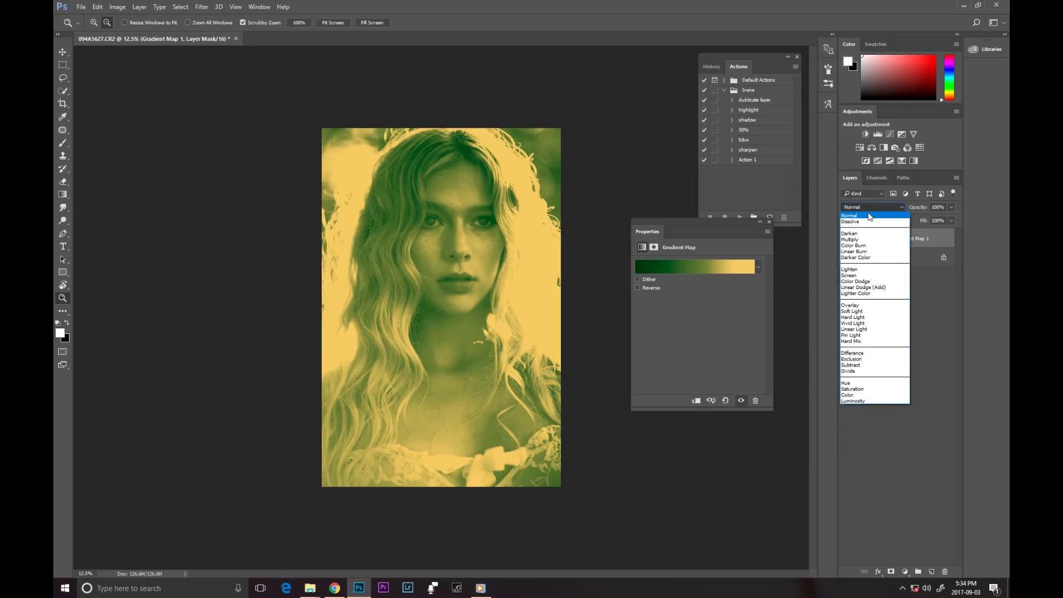
click(850, 239)
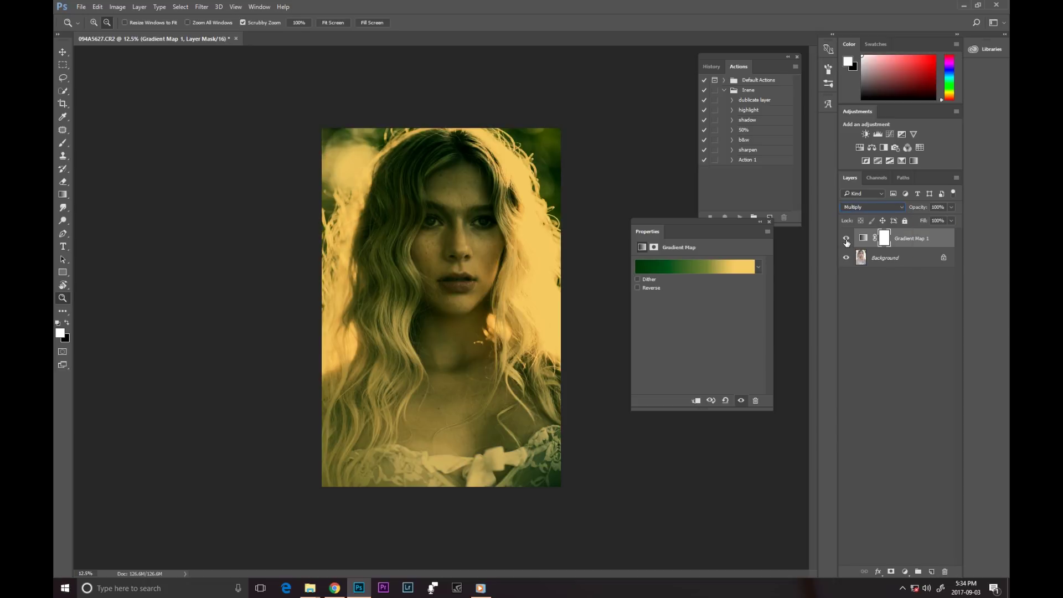
click(859, 210)
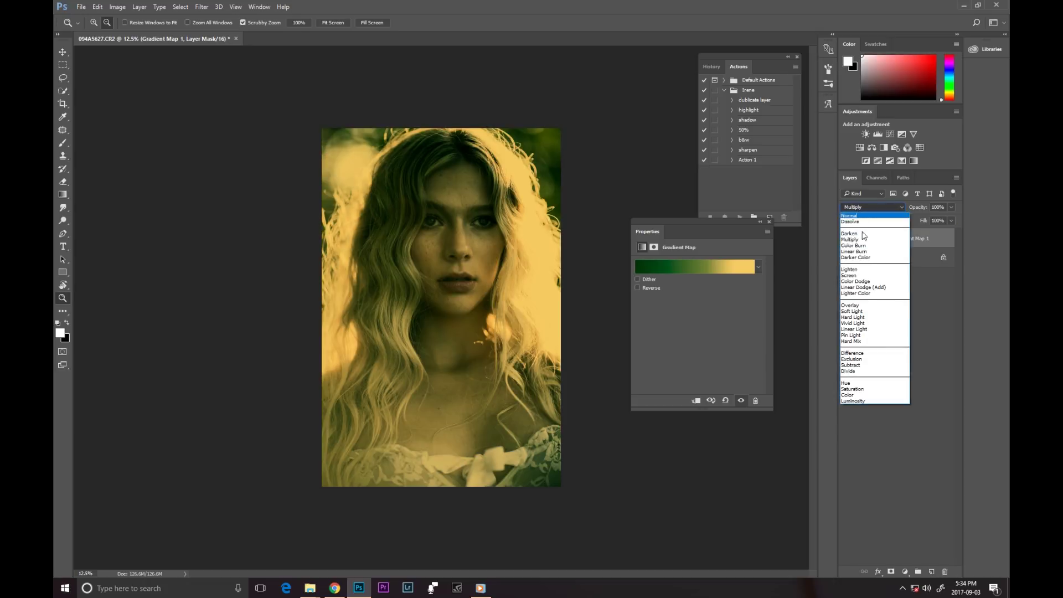
click(848, 305)
click(857, 206)
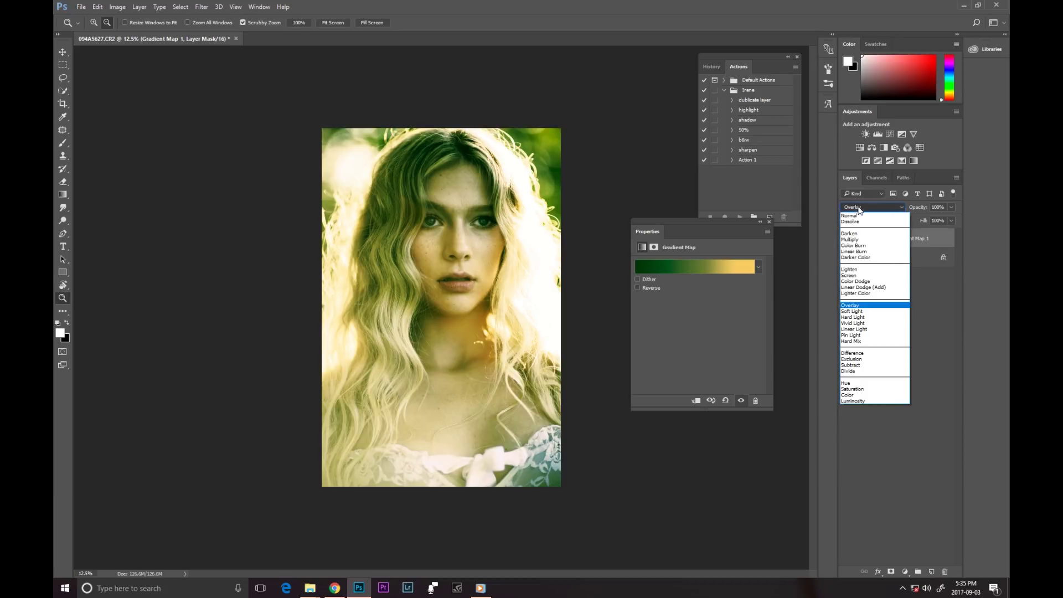
click(851, 311)
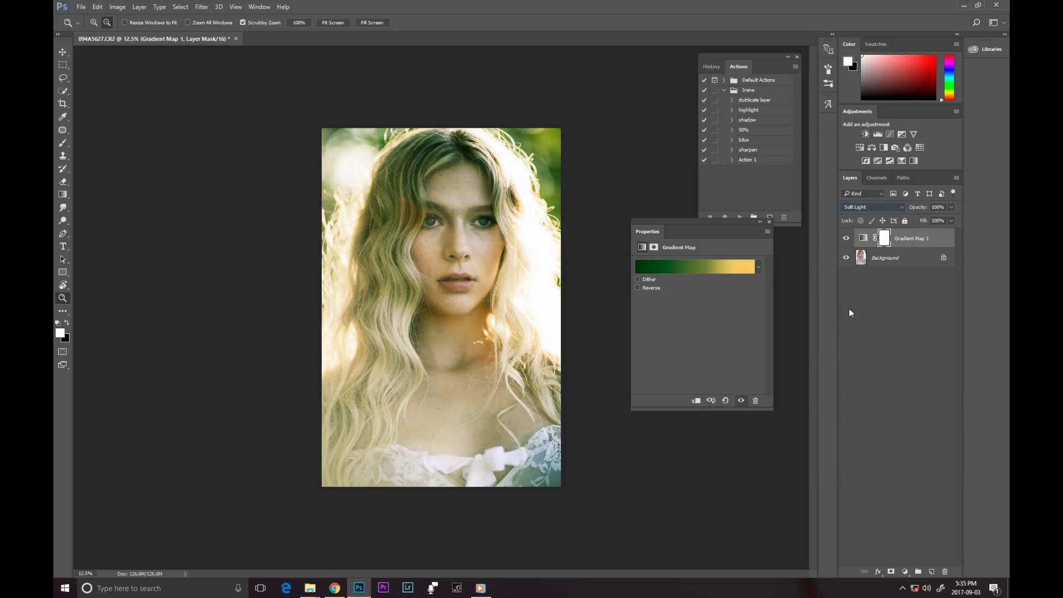
click(857, 207)
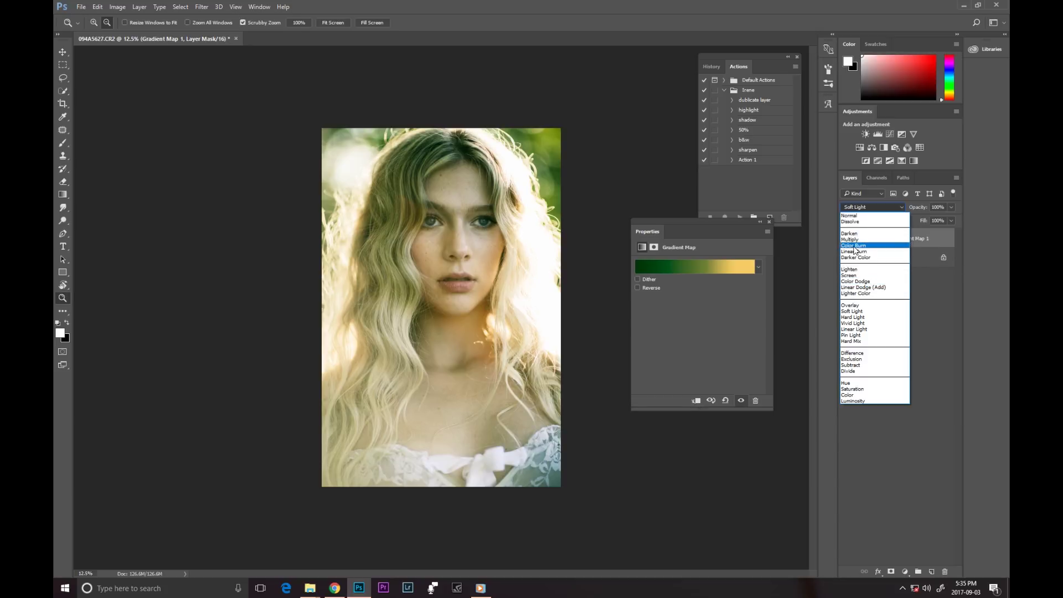
click(852, 240)
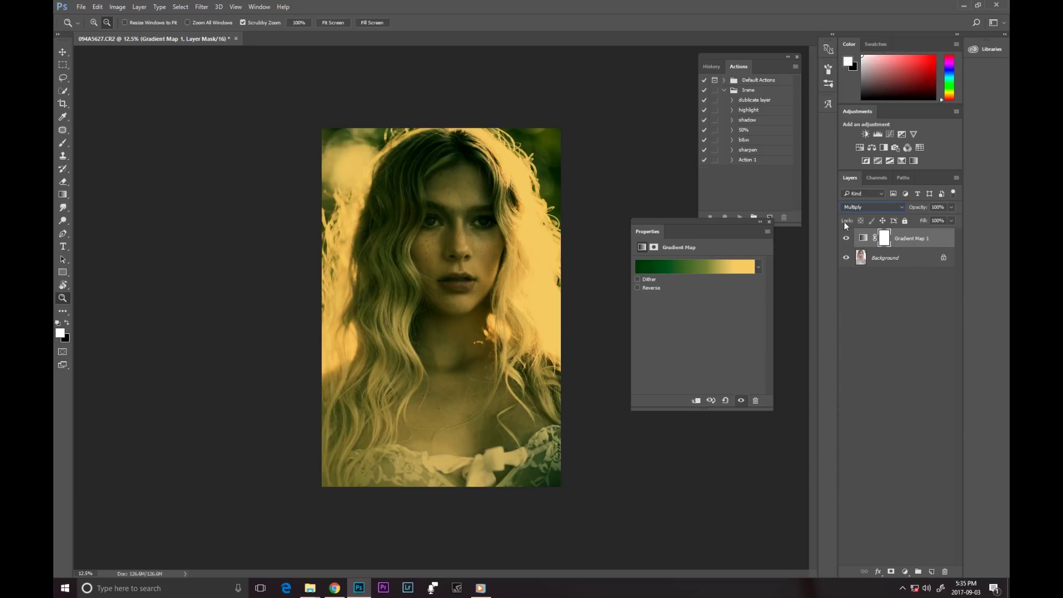
click(856, 207)
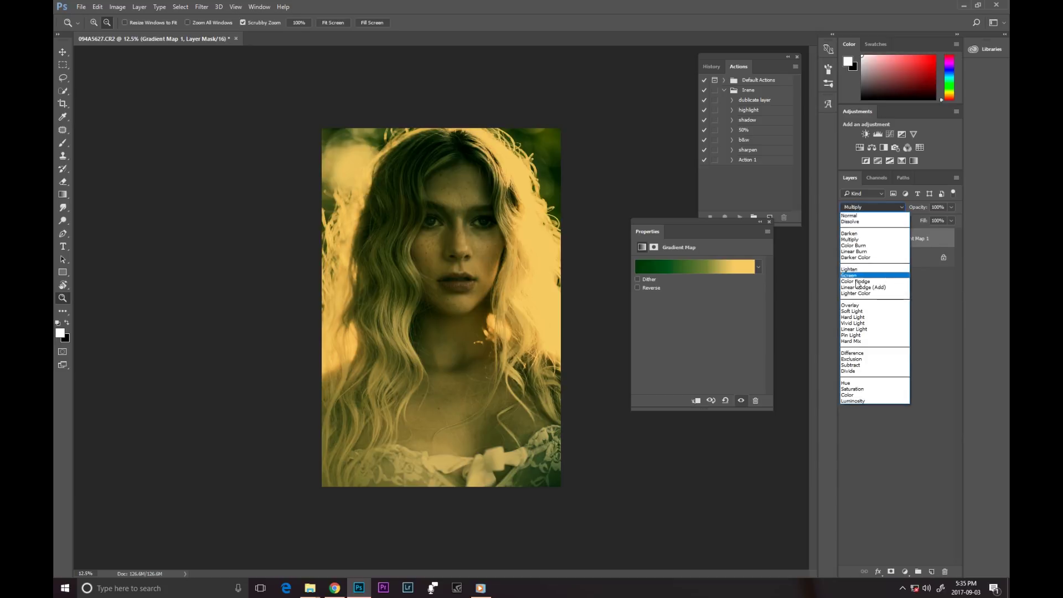
click(851, 314)
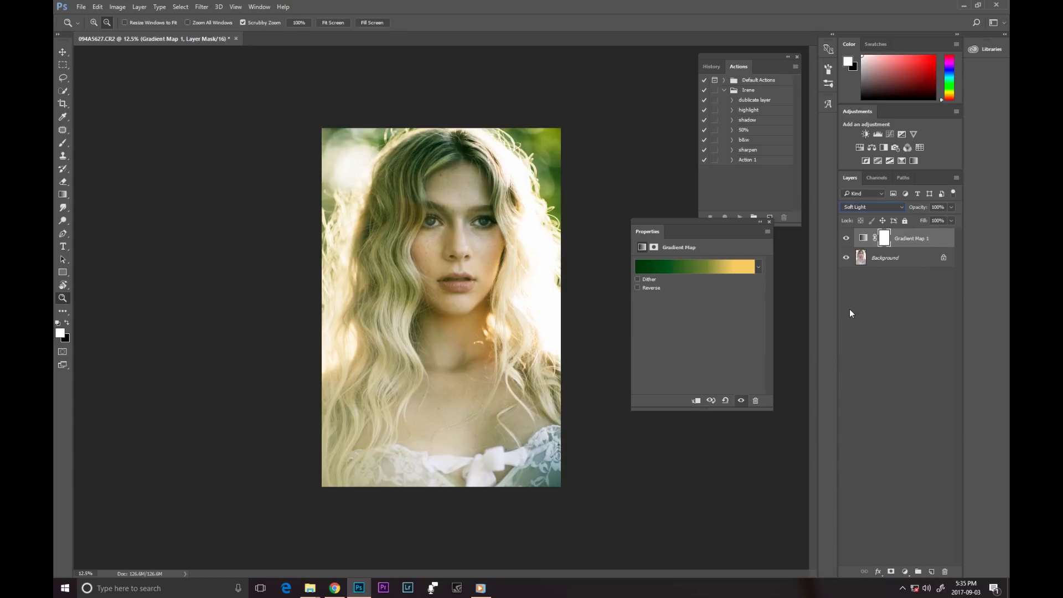
click(864, 207)
click(851, 239)
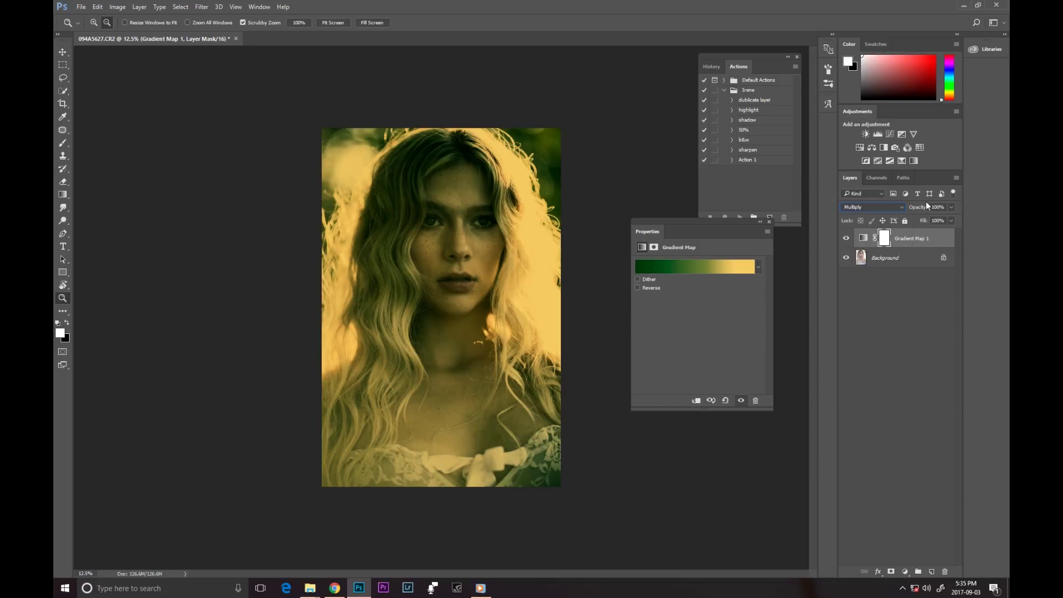
click(951, 208)
Lower the Gradient Map layer's opacity, toggle its visibility to compare, and switch to Soft Light
drag(925, 221, 924, 220)
click(846, 238)
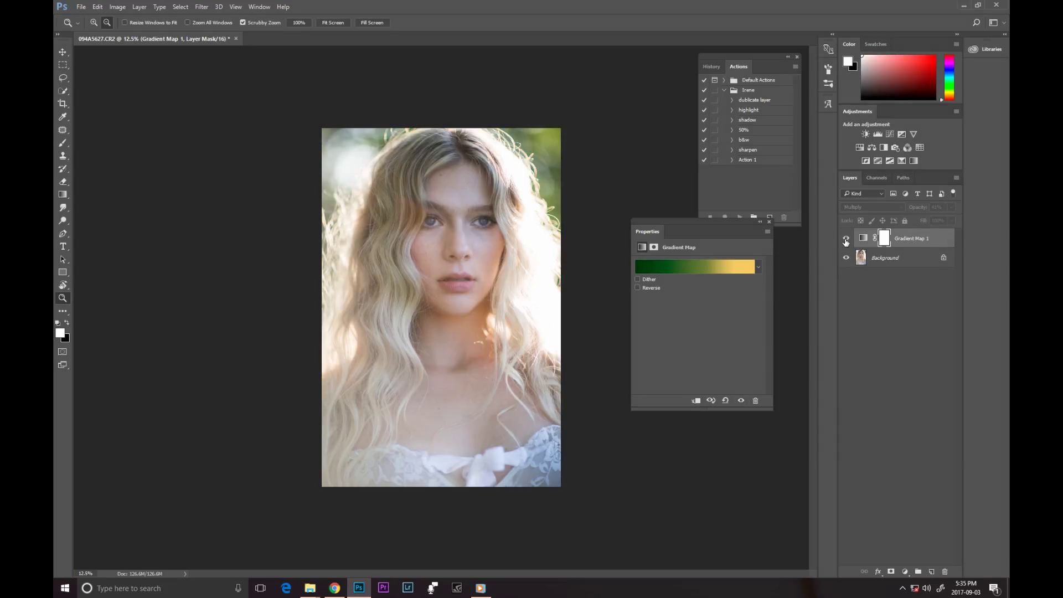
click(845, 238)
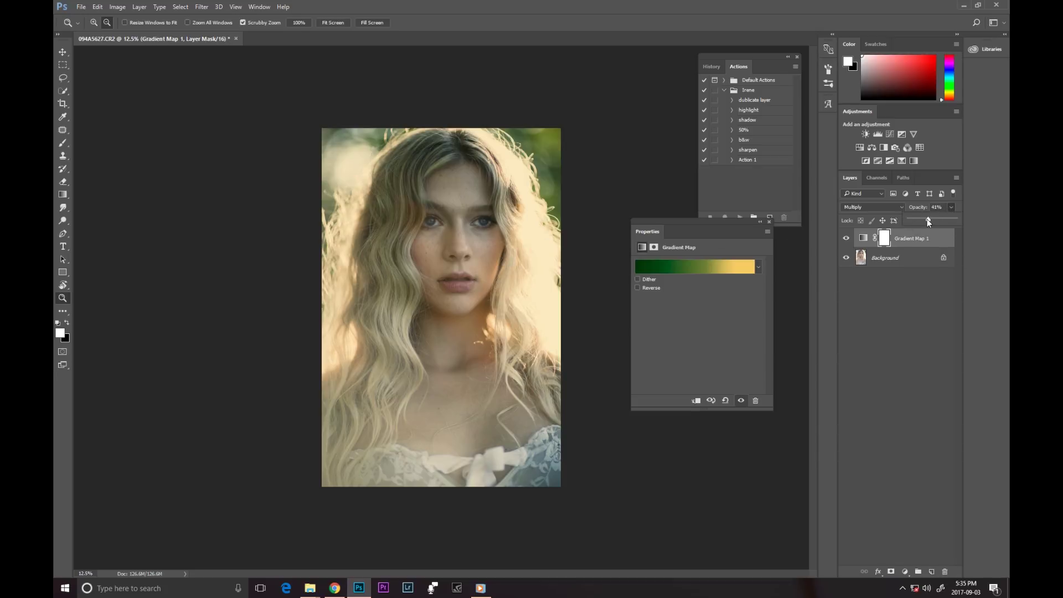
drag(926, 220, 929, 221)
click(891, 208)
click(852, 311)
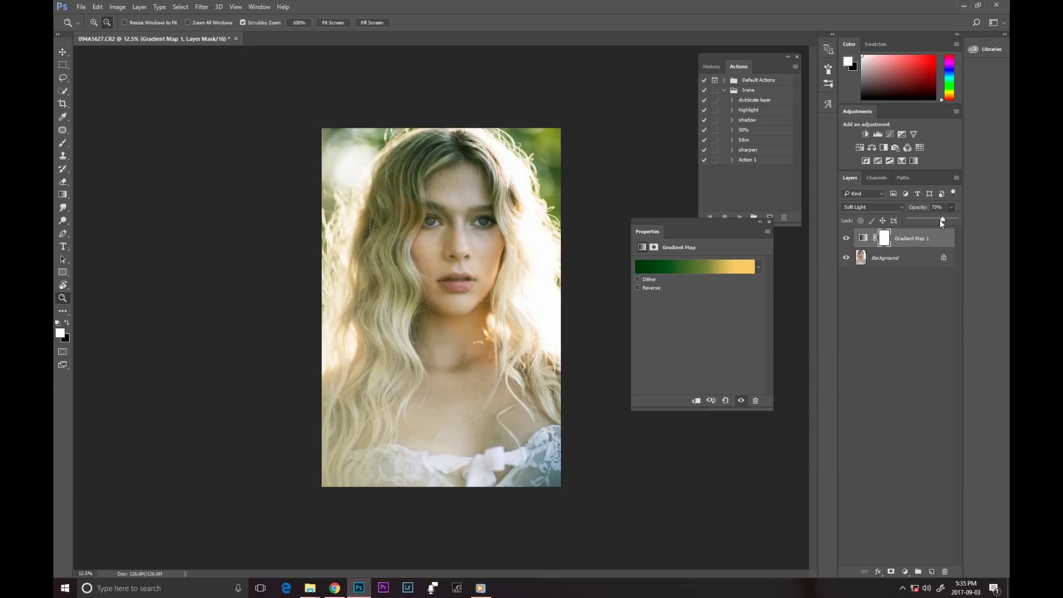
drag(918, 222, 941, 220)
Compare Multiply against Soft Light, keep Soft Light, and close the Properties panel
click(873, 207)
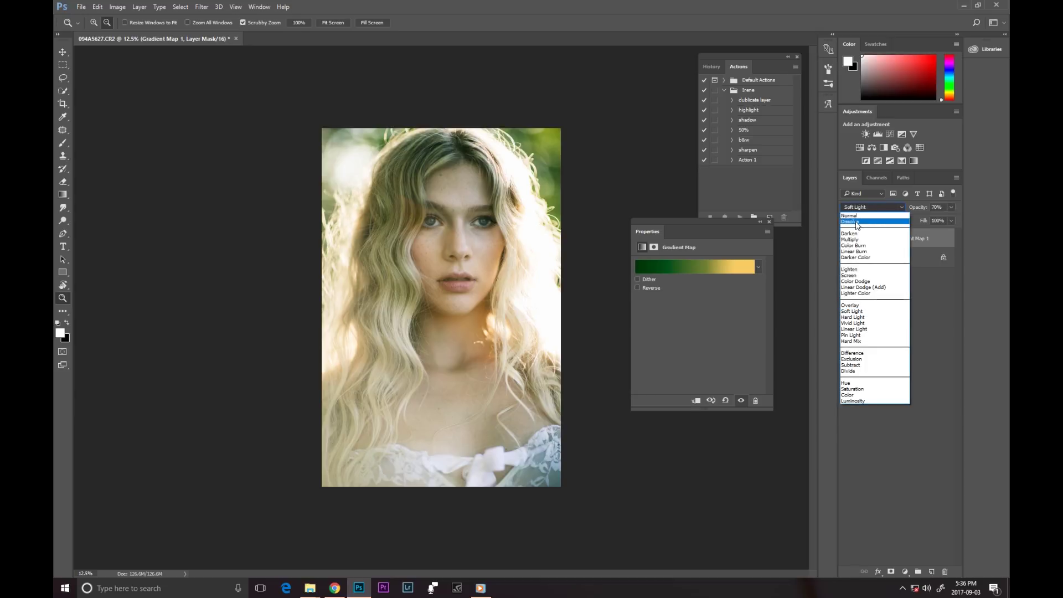
click(850, 245)
click(855, 209)
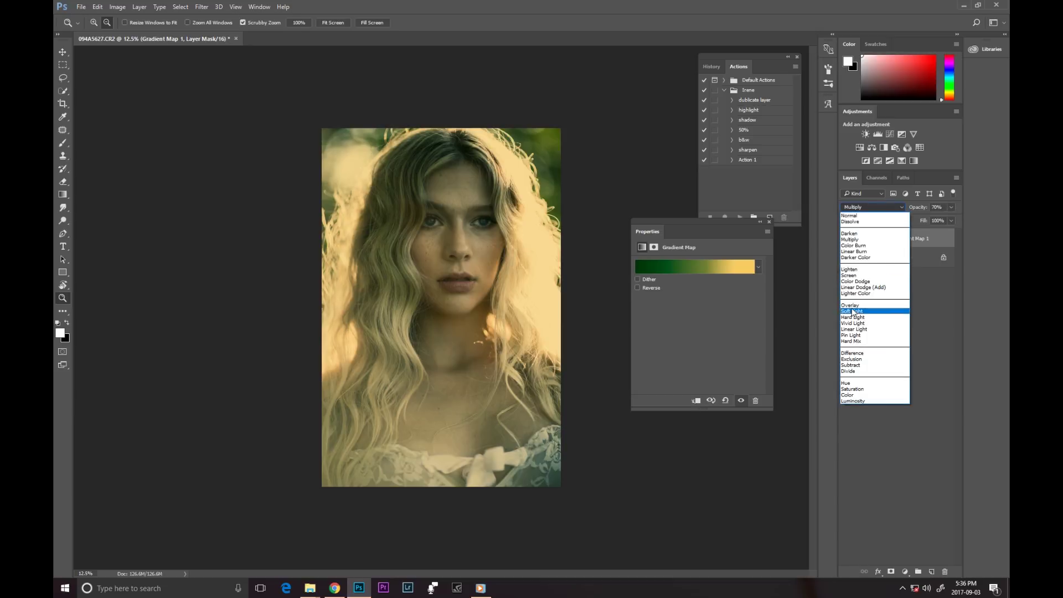
click(865, 315)
click(856, 291)
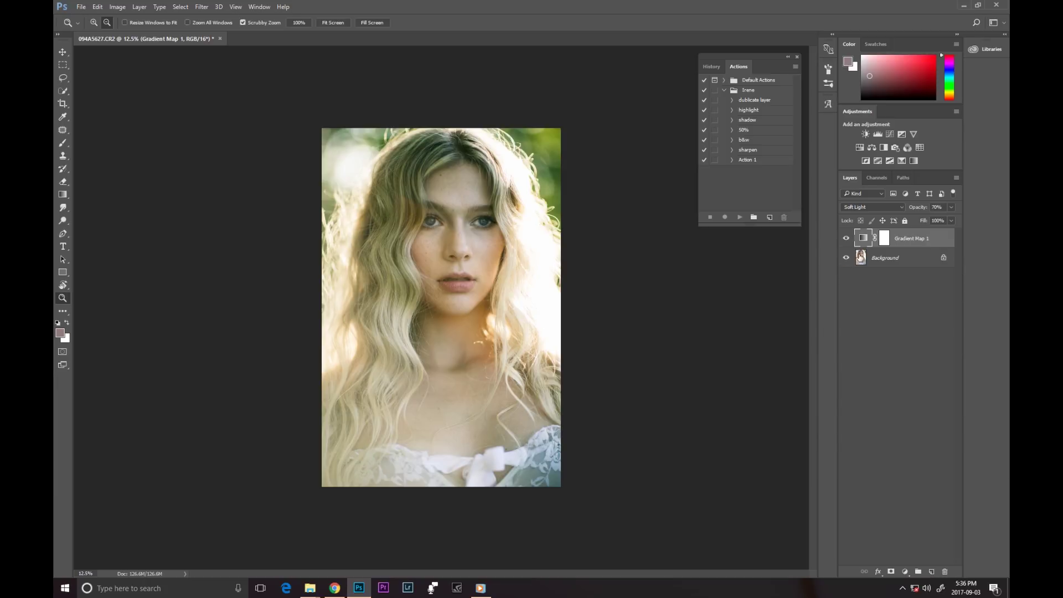
Reopen the map's gradient, preview several presets, and apply the darker purple-to-yellow preset
double_click(864, 241)
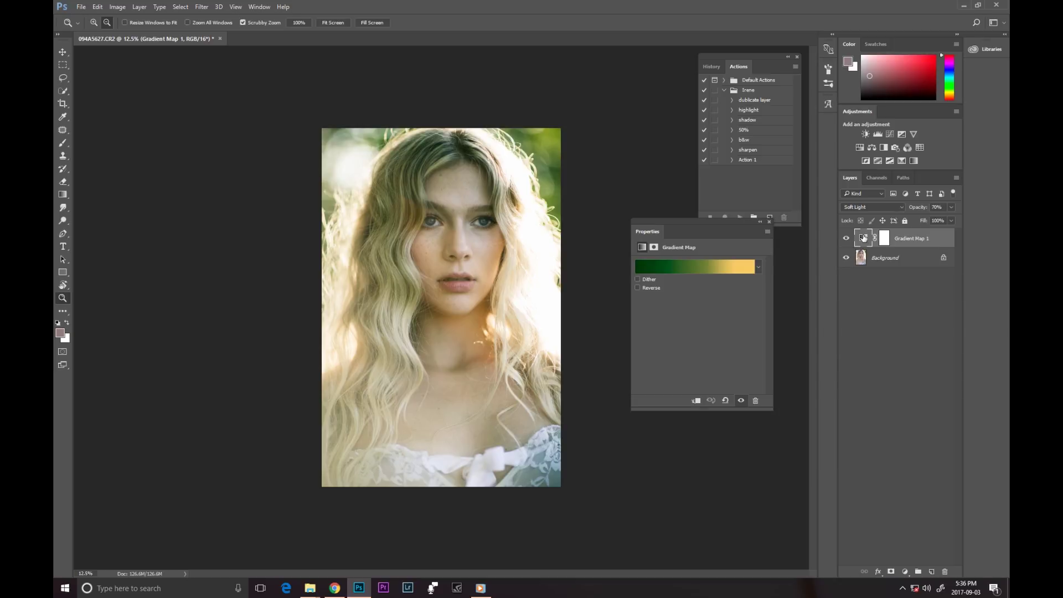
click(690, 264)
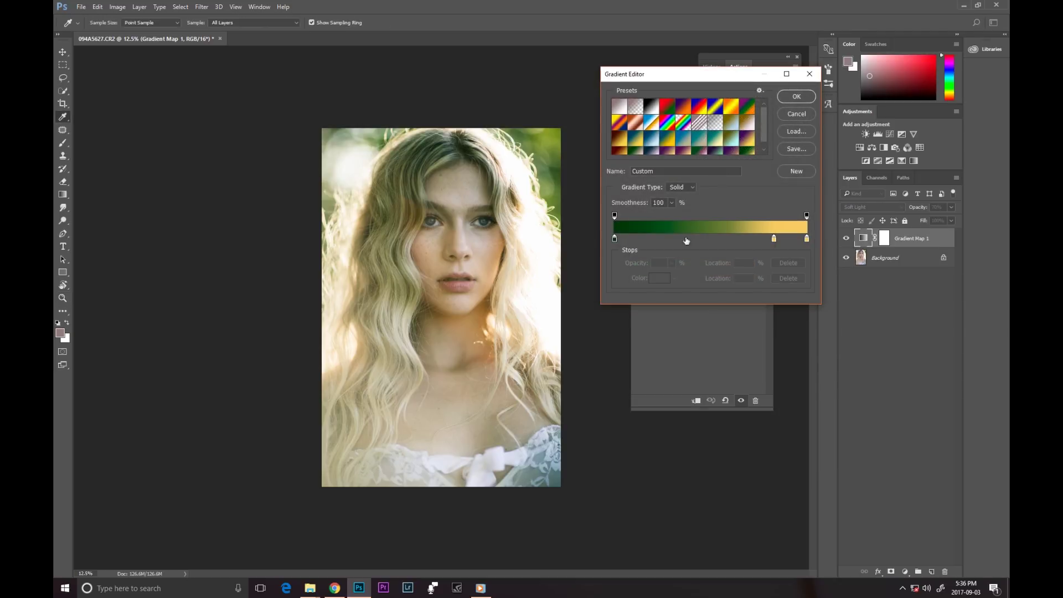
click(702, 135)
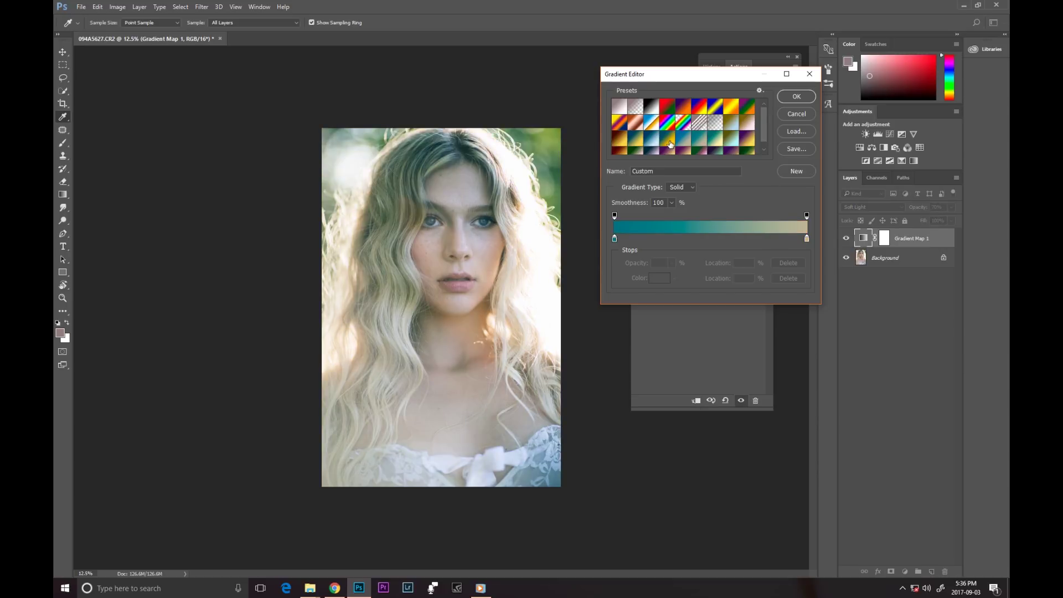
click(670, 142)
click(651, 142)
click(635, 140)
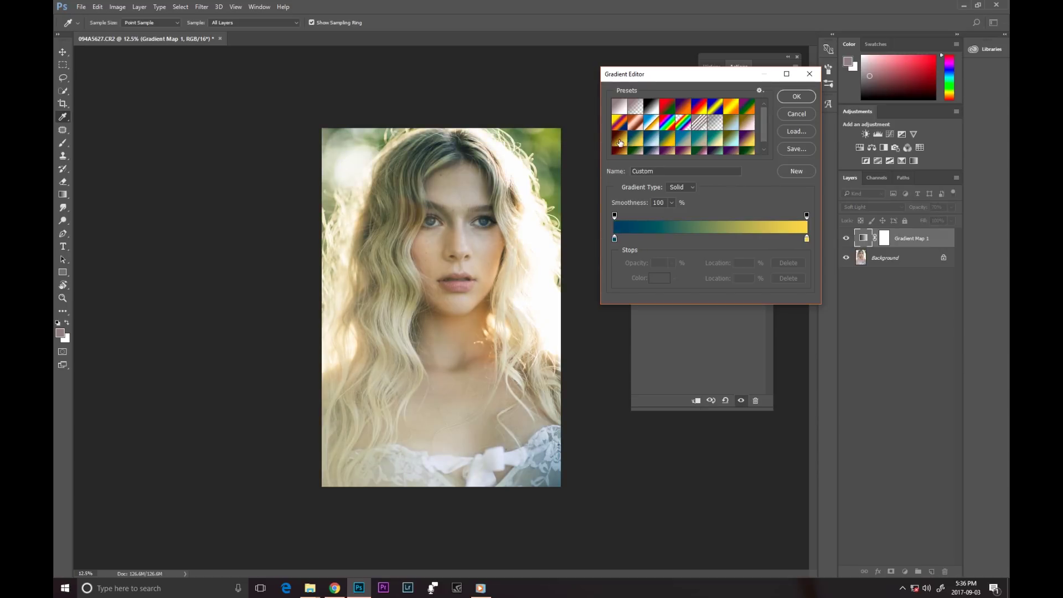
click(619, 142)
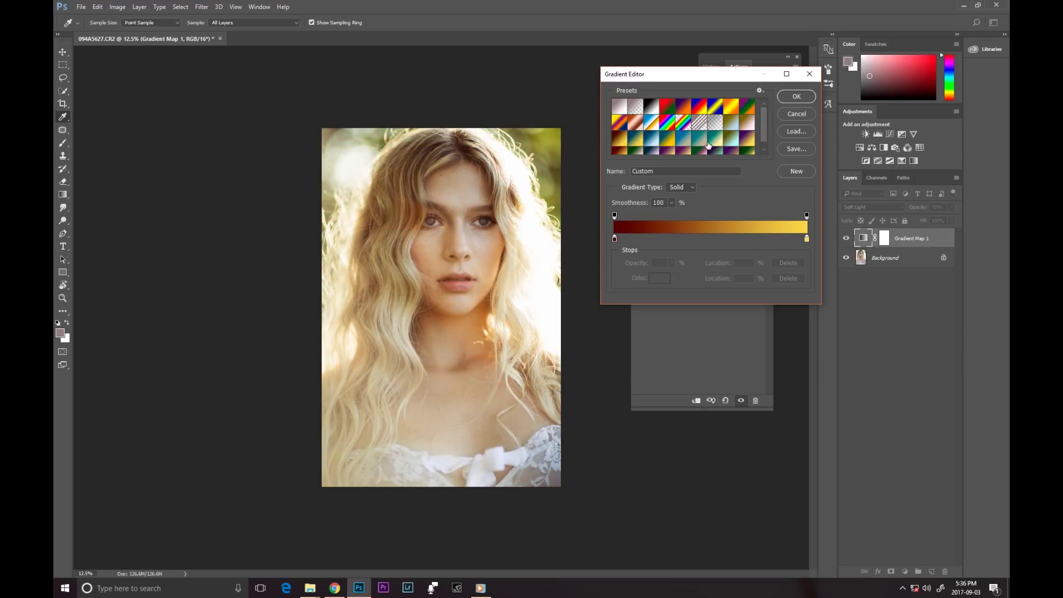
click(699, 150)
click(683, 152)
click(746, 142)
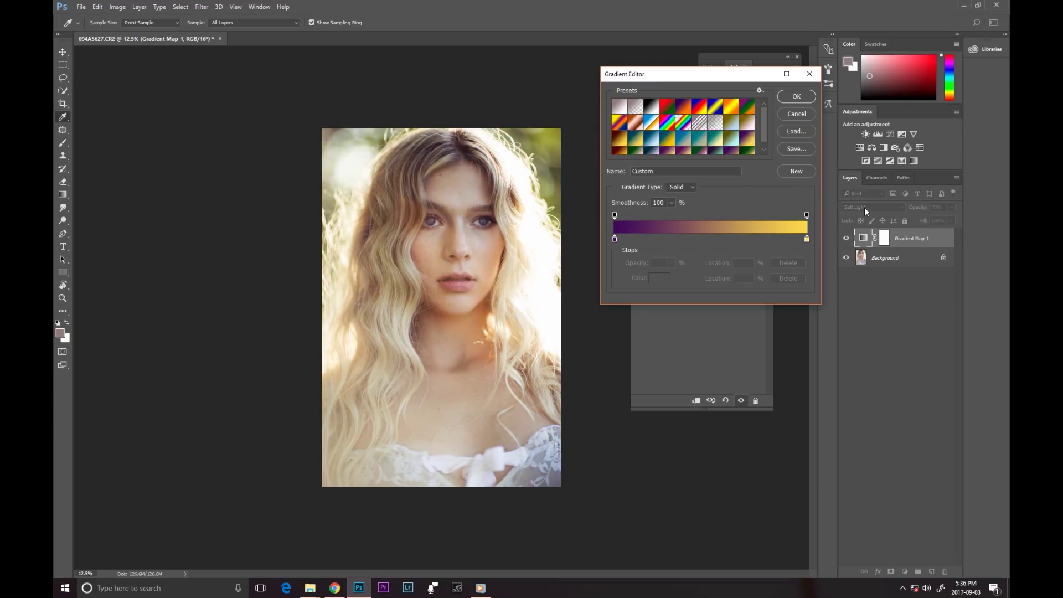
click(796, 97)
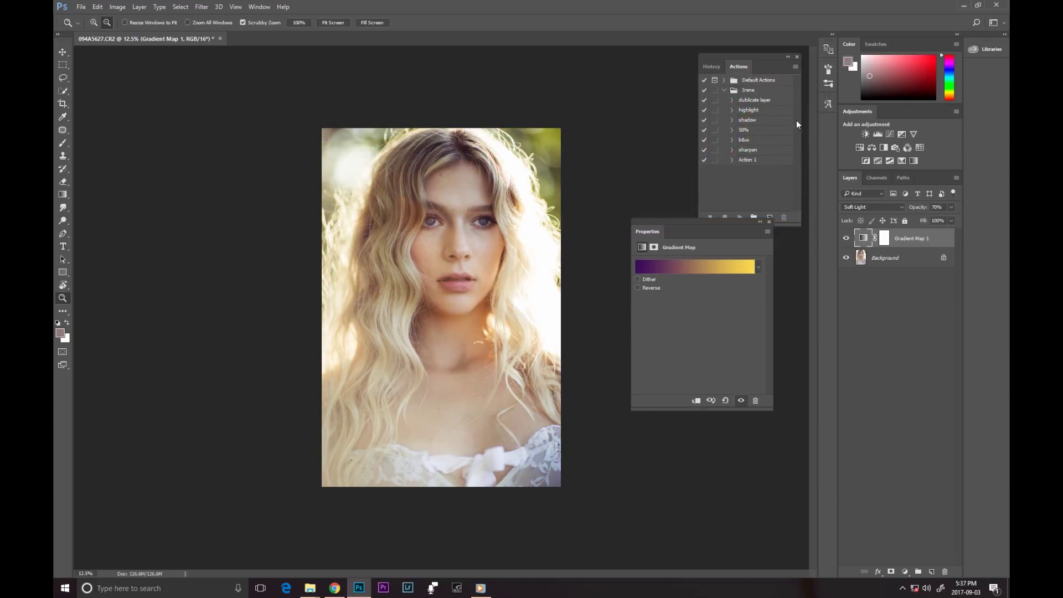
Close Properties and set the purple-to-yellow Gradient Map to Multiply at 42% opacity
click(769, 221)
click(873, 208)
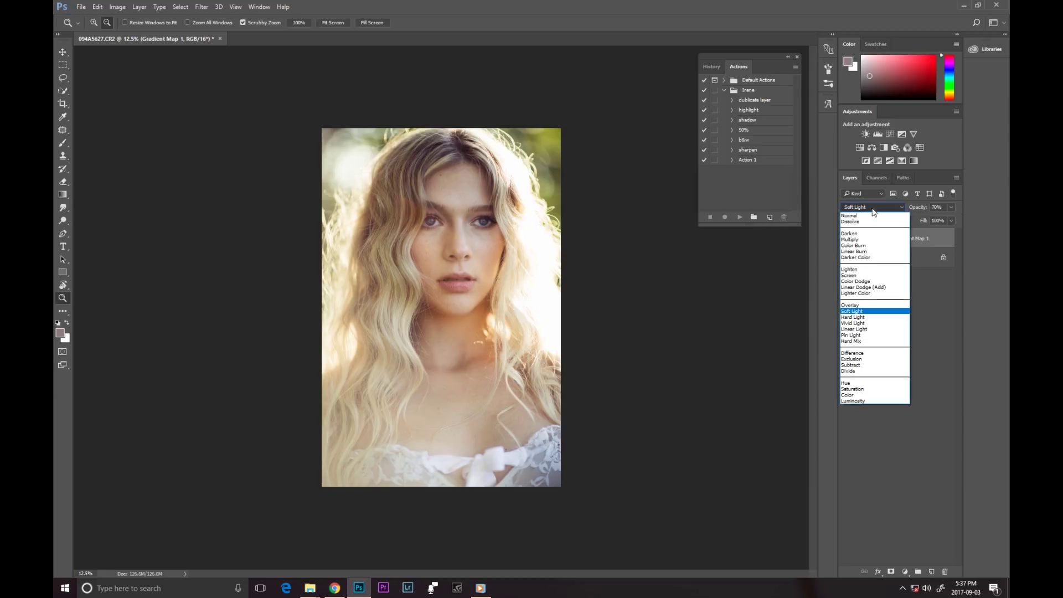
click(849, 239)
click(952, 208)
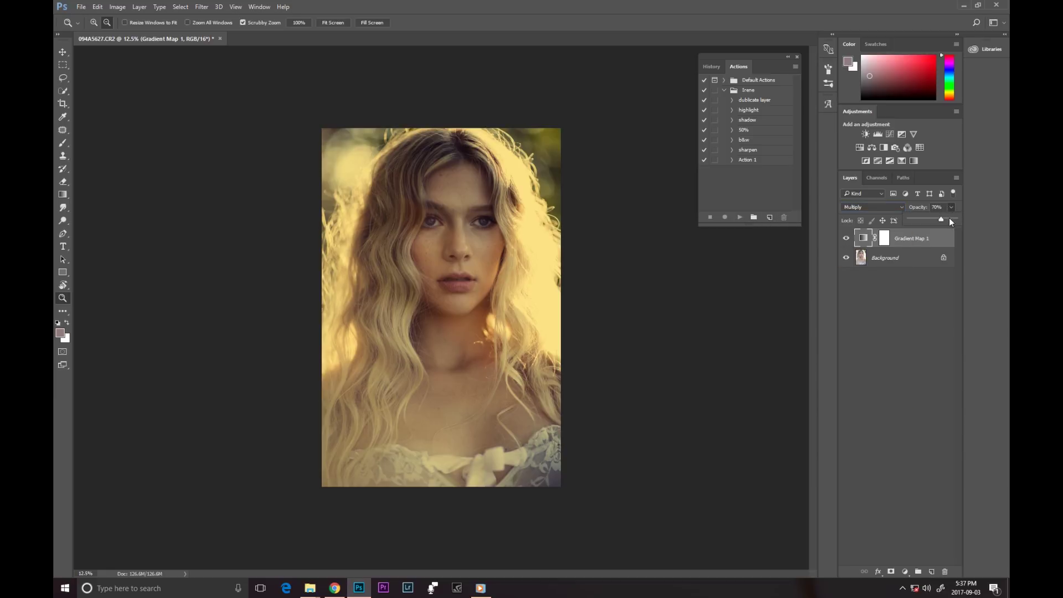
drag(917, 220, 928, 223)
Toggle Gradient Map 1's visibility several times to compare with the untinted portrait
click(845, 238)
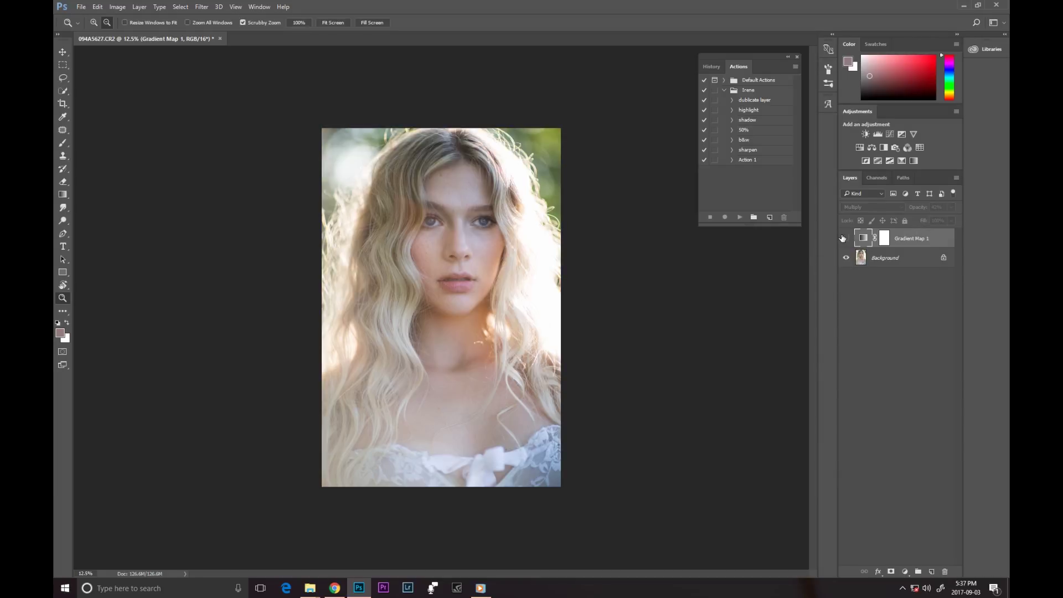
click(844, 238)
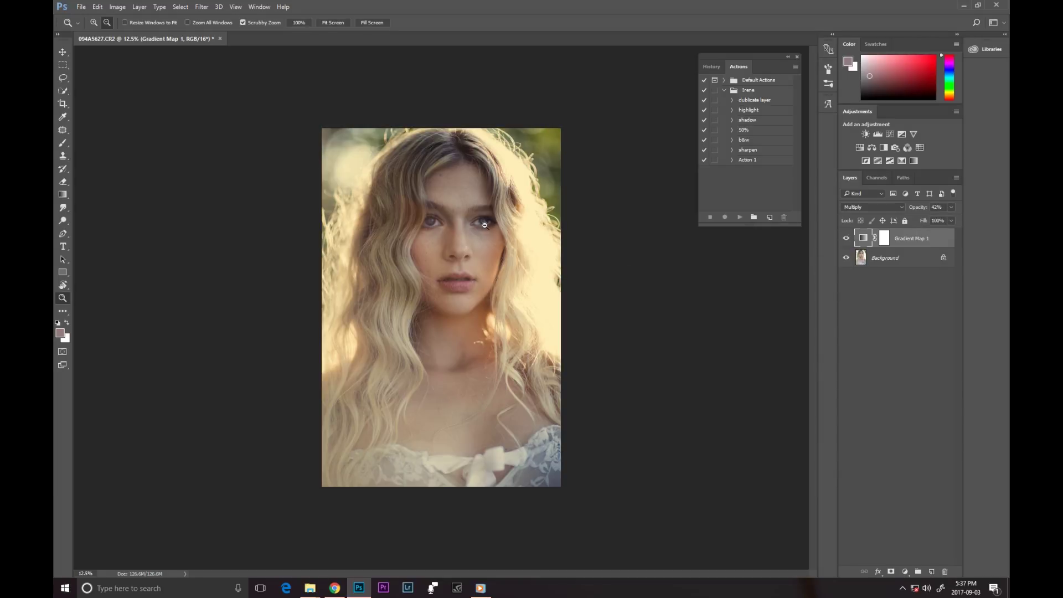
click(845, 238)
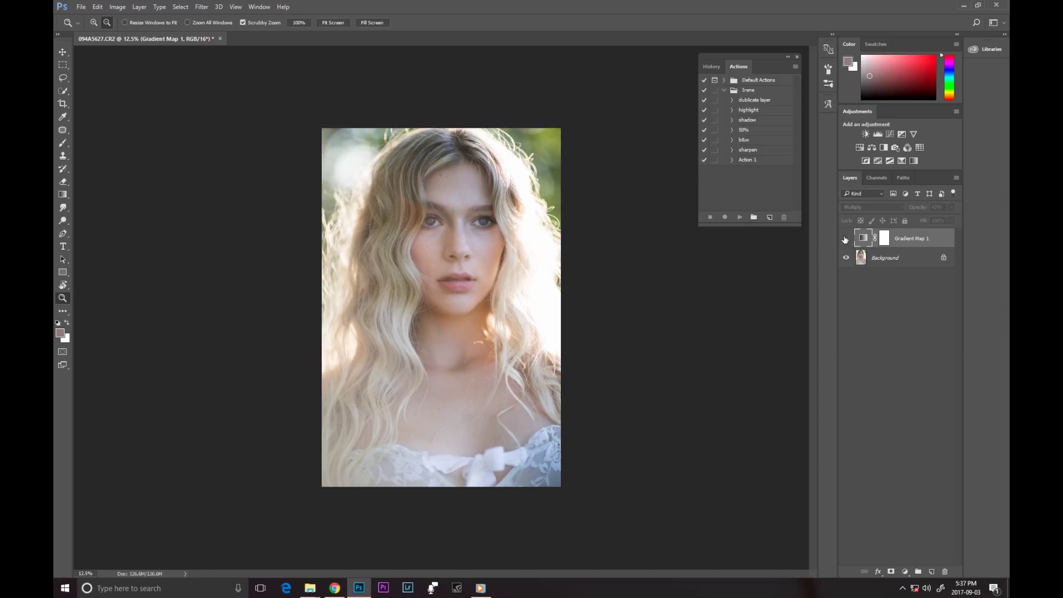
click(846, 238)
click(845, 238)
click(845, 238)
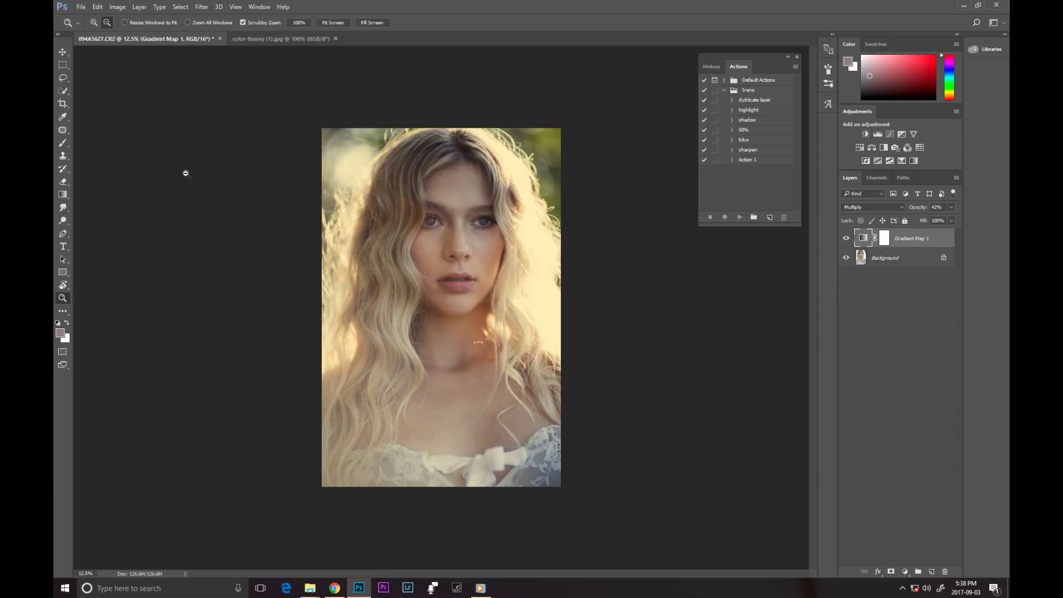
Switch to the color-theory (1).jpg document showing the color wheel and Color Relationships chart
click(254, 41)
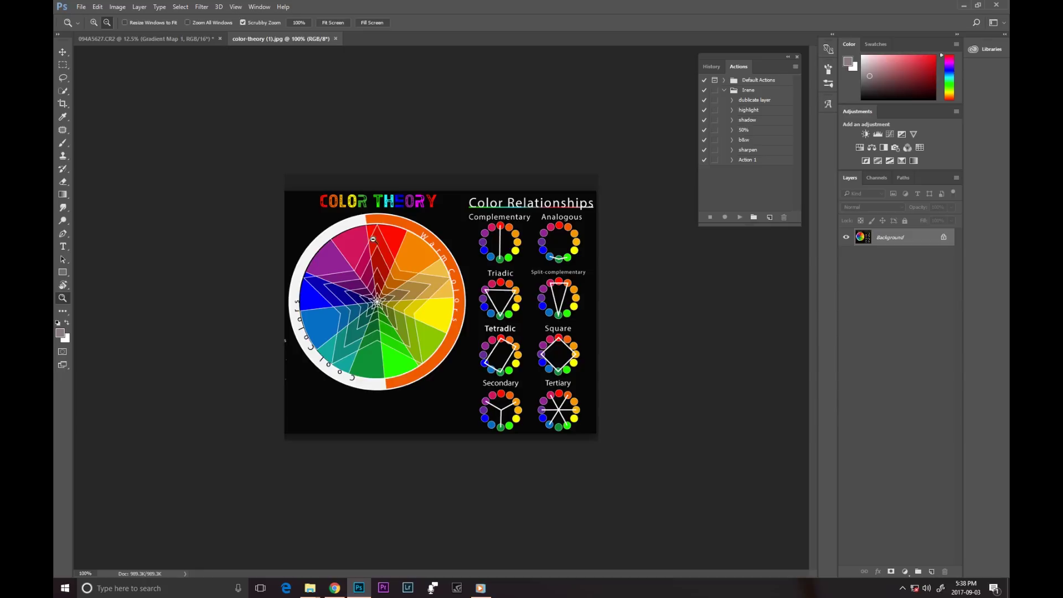
click(63, 143)
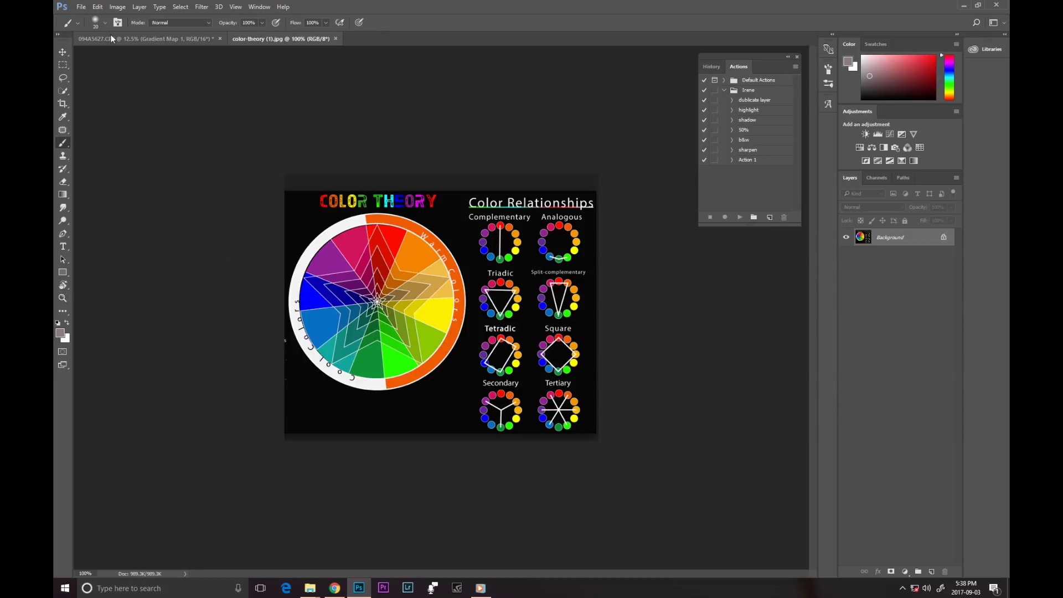
click(104, 23)
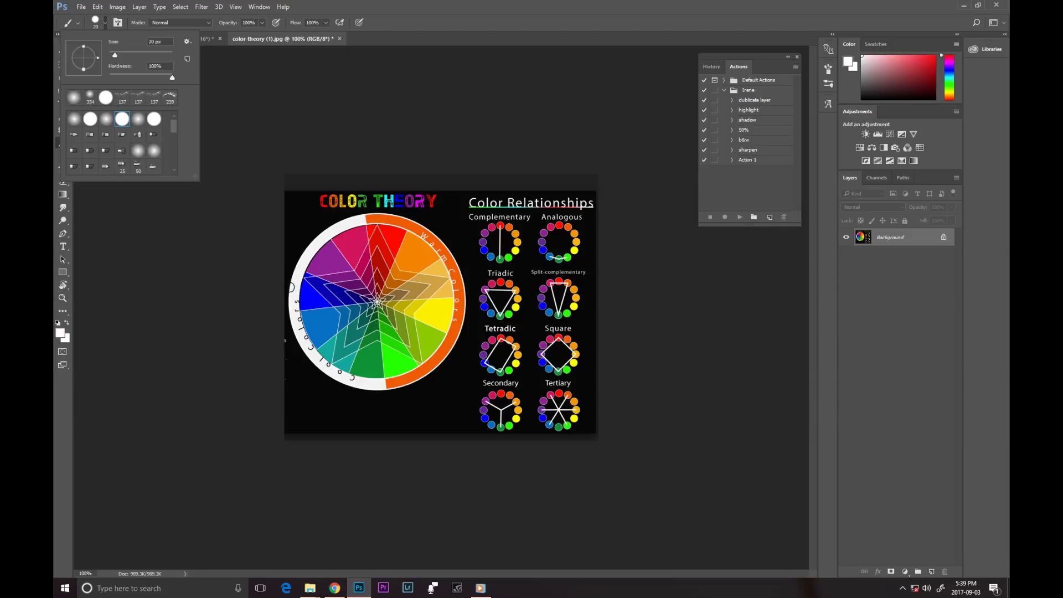
click(299, 288)
drag(300, 288, 496, 327)
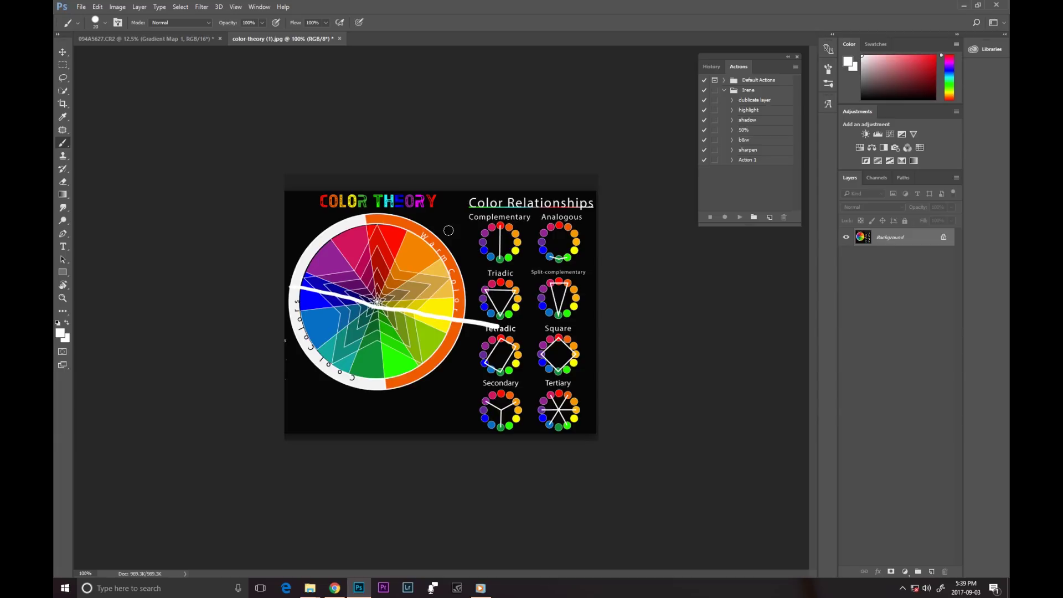
drag(438, 232, 313, 395)
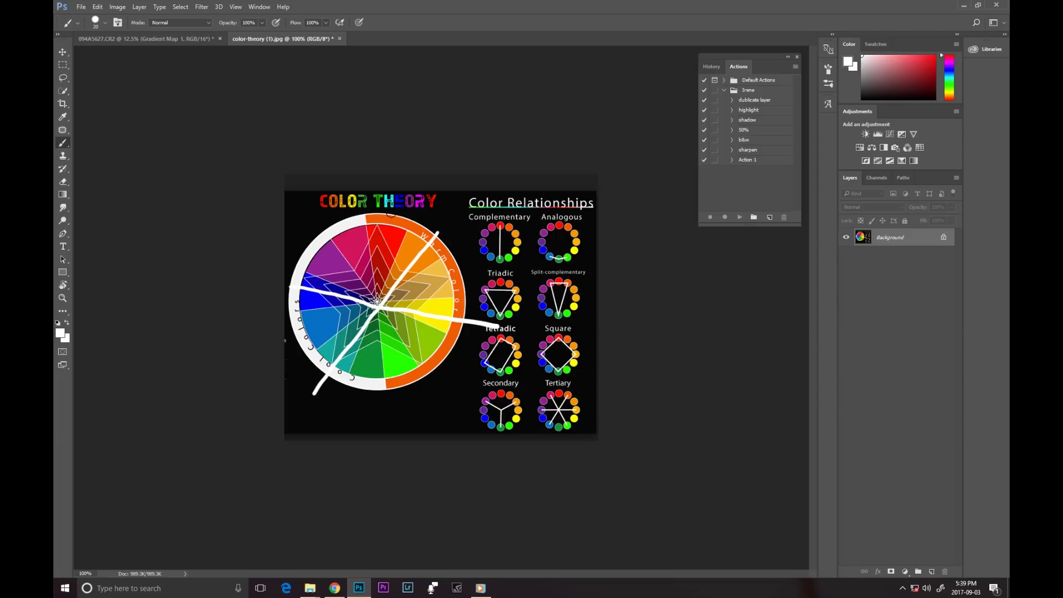
drag(391, 213, 360, 397)
drag(305, 241, 454, 368)
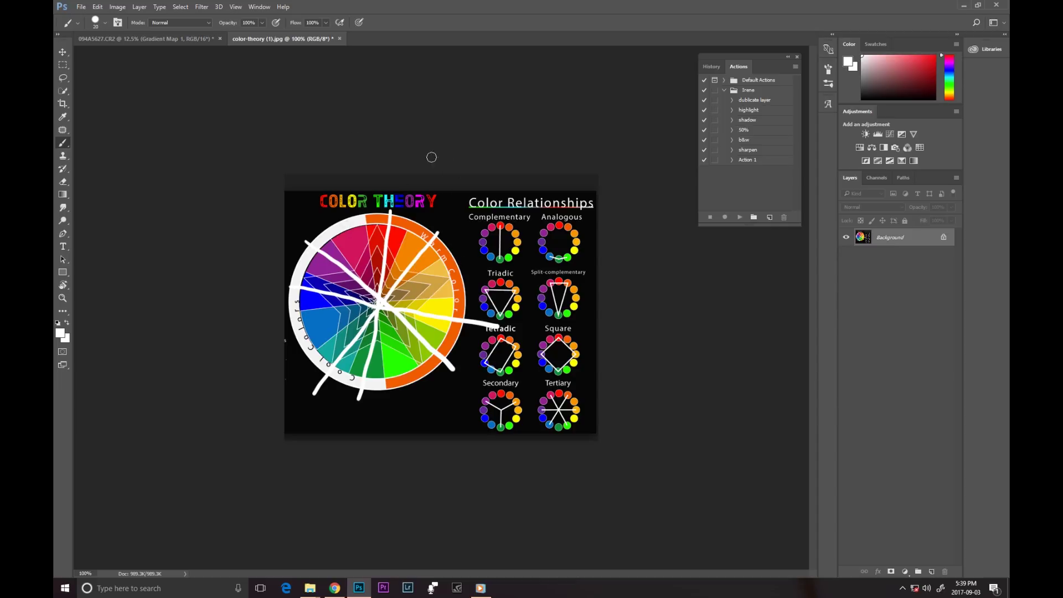
key(F12)
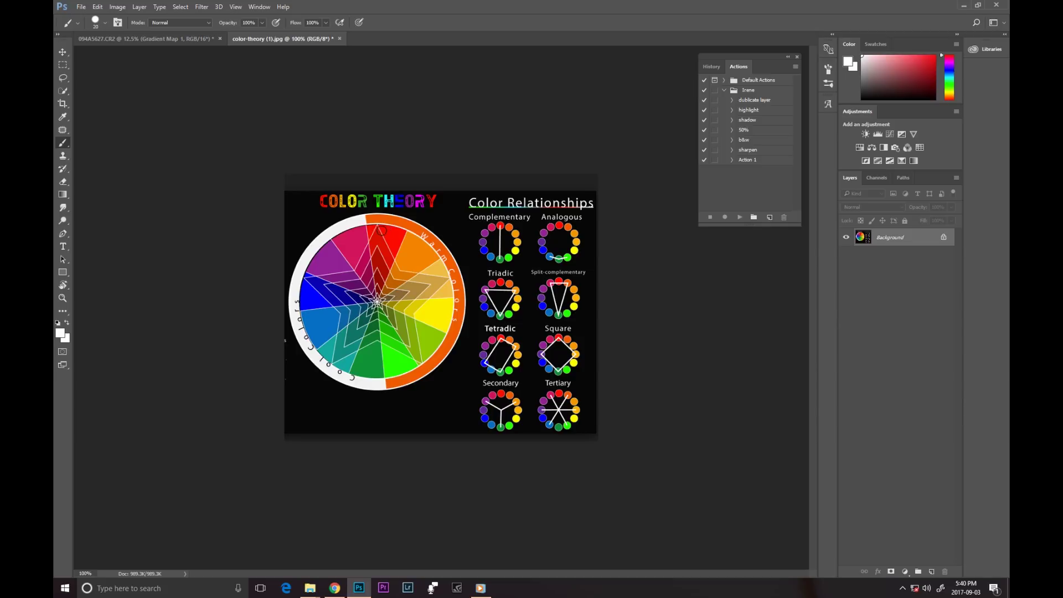
Paint white arcs along the orange wedges, across the wheel's top, and through the purple and blue areas
mouse_move(382, 231)
mouse_down()
mouse_move(416, 255)
mouse_move(434, 290)
mouse_up()
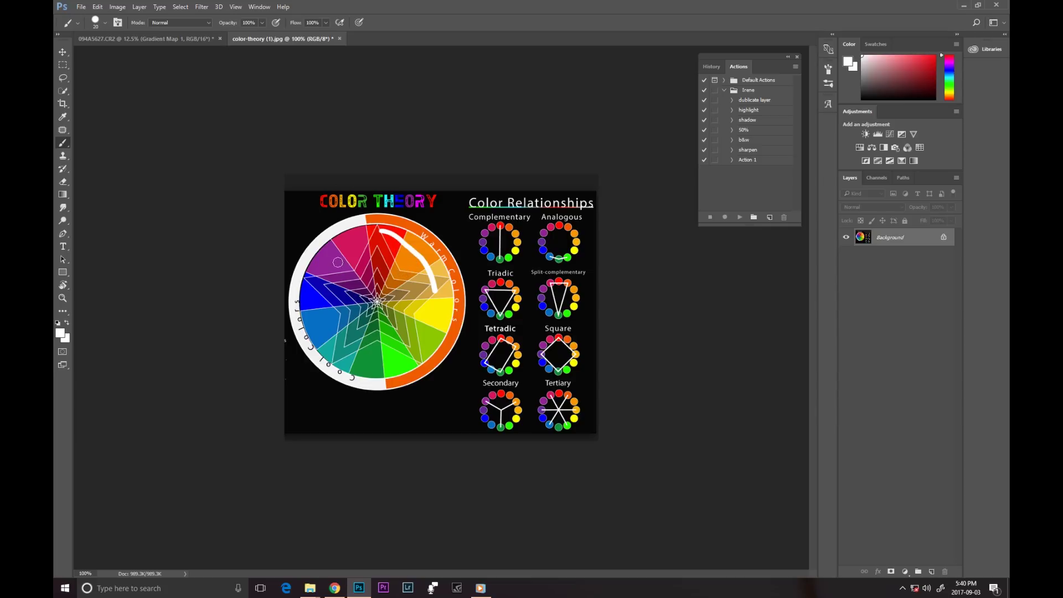
click(332, 264)
drag(364, 252, 400, 255)
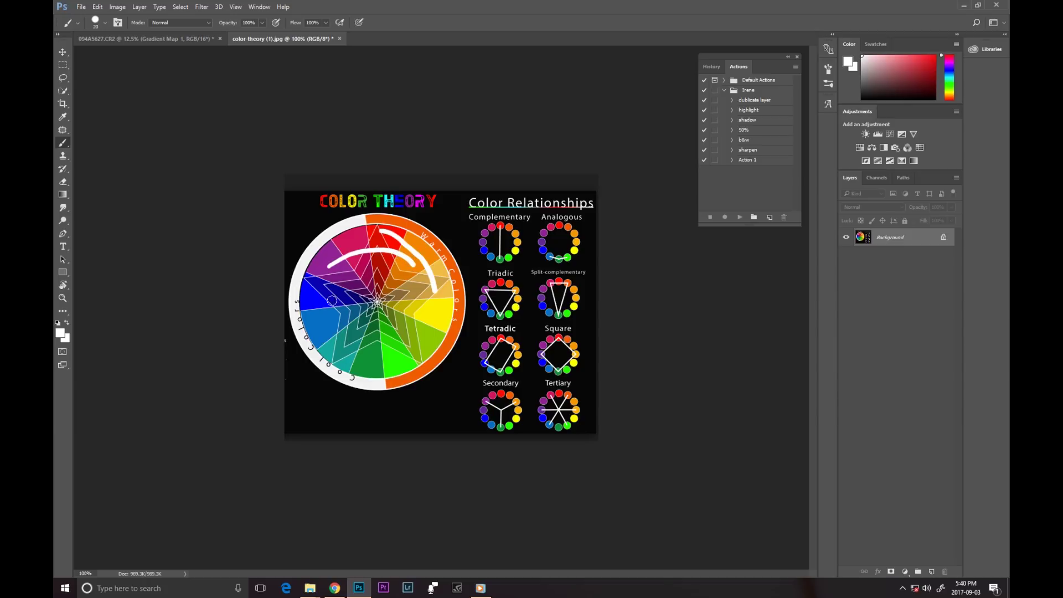
mouse_move(319, 286)
mouse_down()
mouse_move(326, 327)
mouse_move(374, 358)
mouse_move(424, 339)
mouse_move(439, 308)
mouse_up()
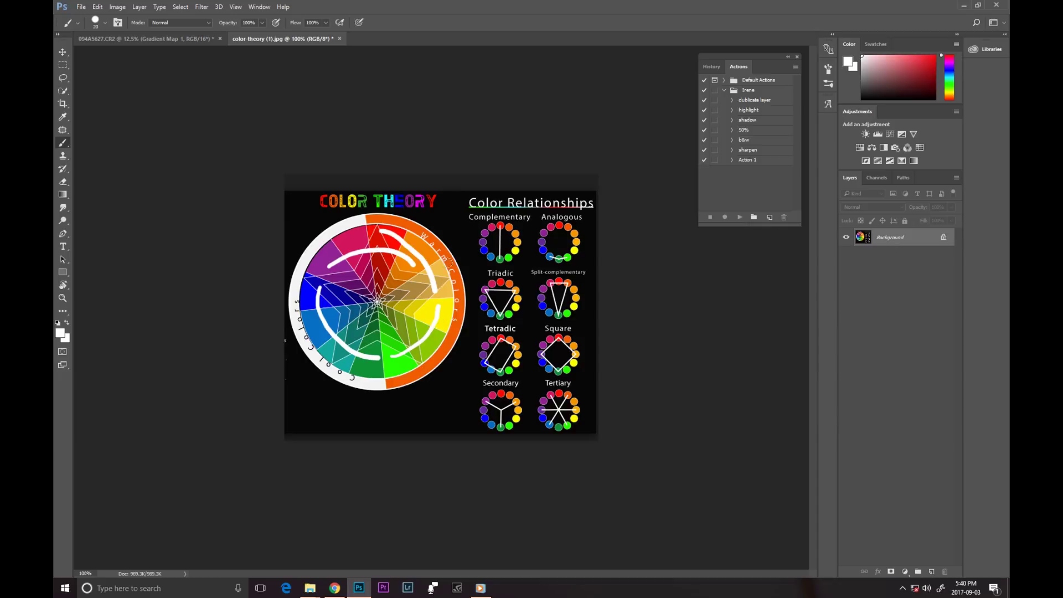